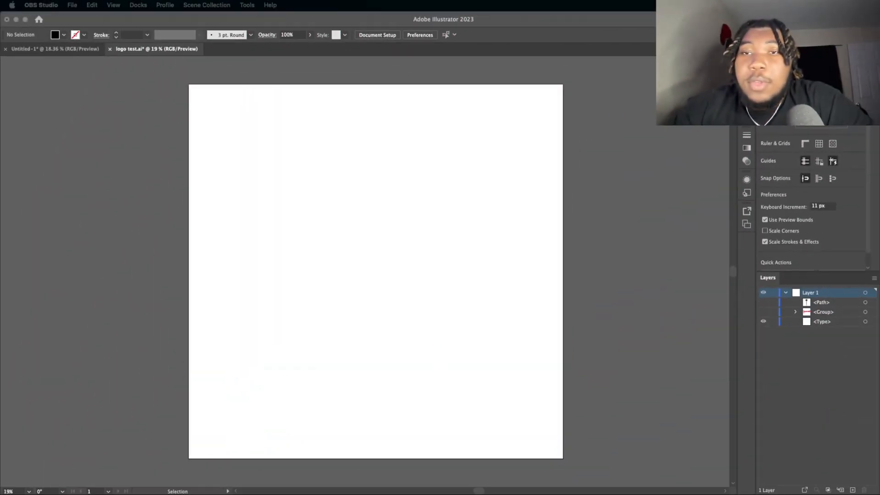
Switch to Illustrator and make the hidden path and group in Layer 1 of the logo test document visible
left_click(255, 337)
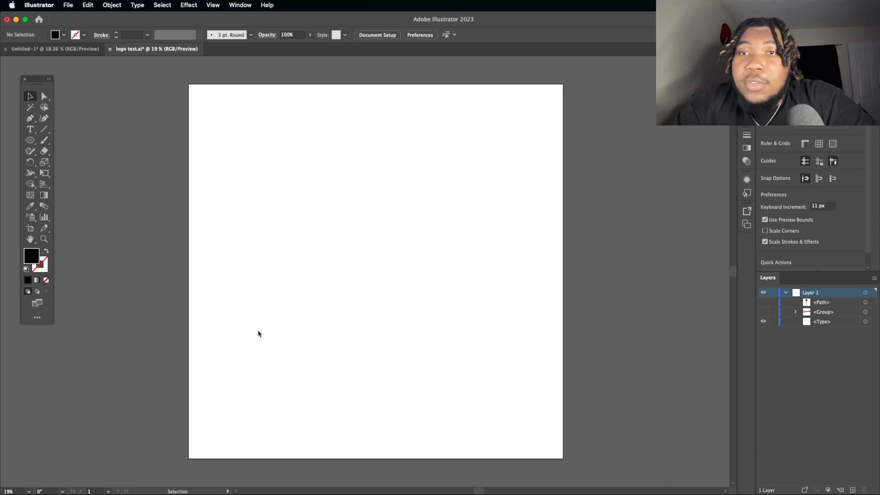
scroll(364, 236, "up", 3)
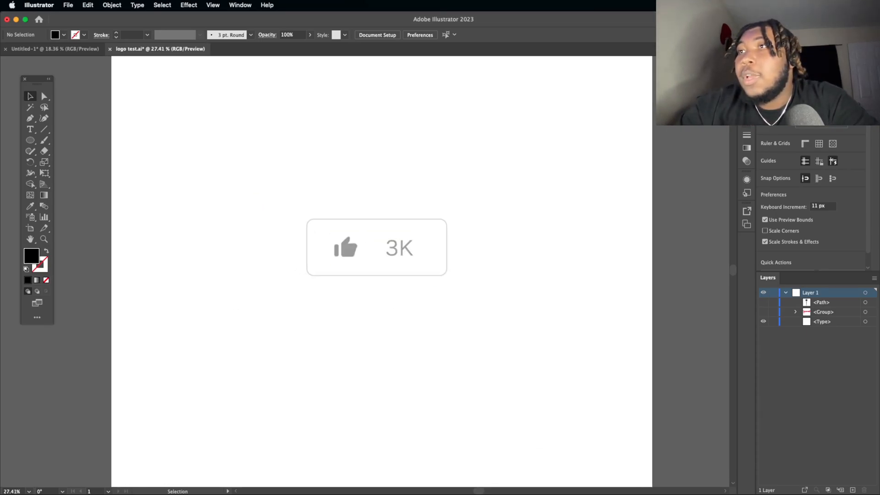
scroll(364, 236, "down", 4)
scroll(362, 235, "right", 1)
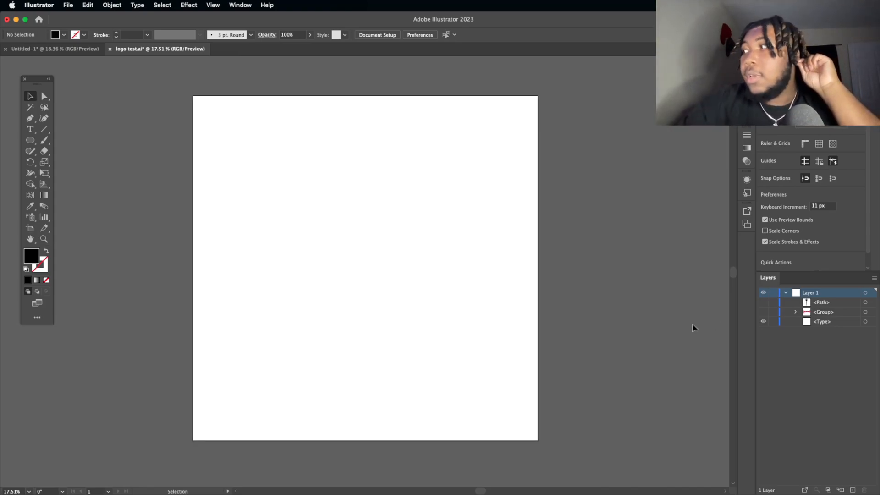
left_click(764, 302)
left_click(764, 313)
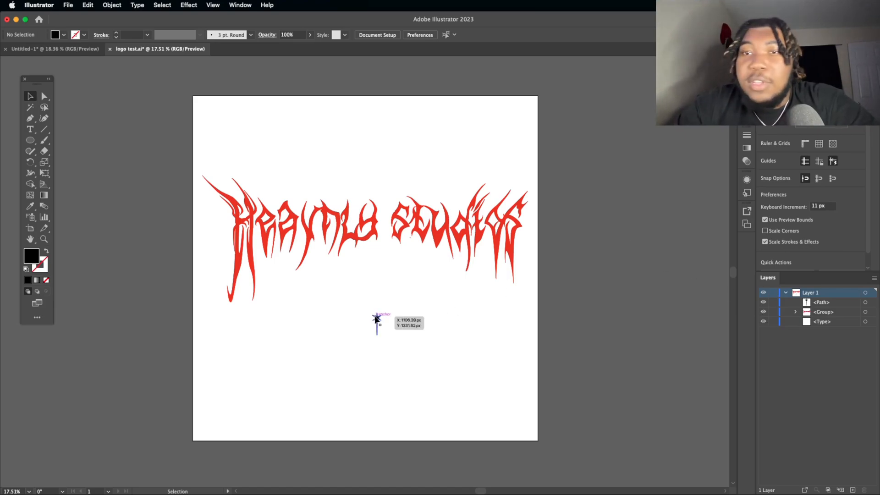
Enlarge the small star-shaped cross proportionally to about 448 px wide and place it over the middle of the lettering
left_click_drag(376, 317, 379, 288)
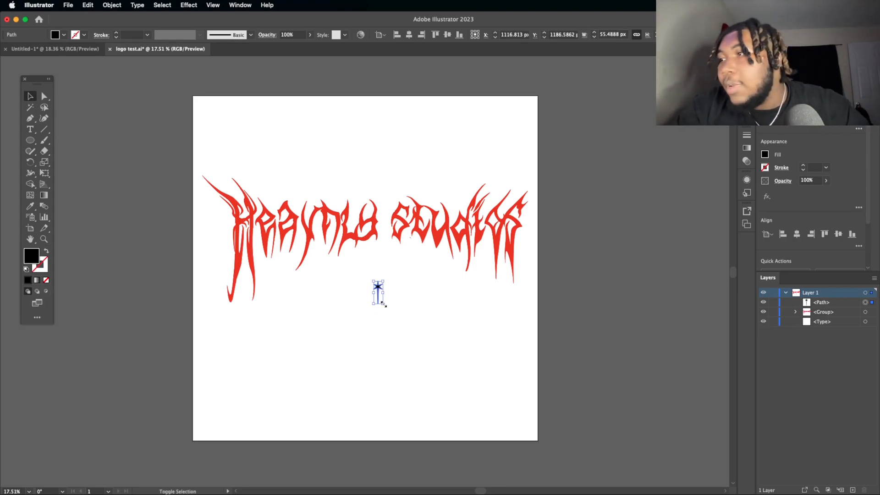
left_click_drag(383, 305, 456, 382)
left_click_drag(378, 255, 379, 246)
Send the star-shaped cross behind the lettering and move it up to about X 1100.8 px, Y 1040 px
right_click(379, 221)
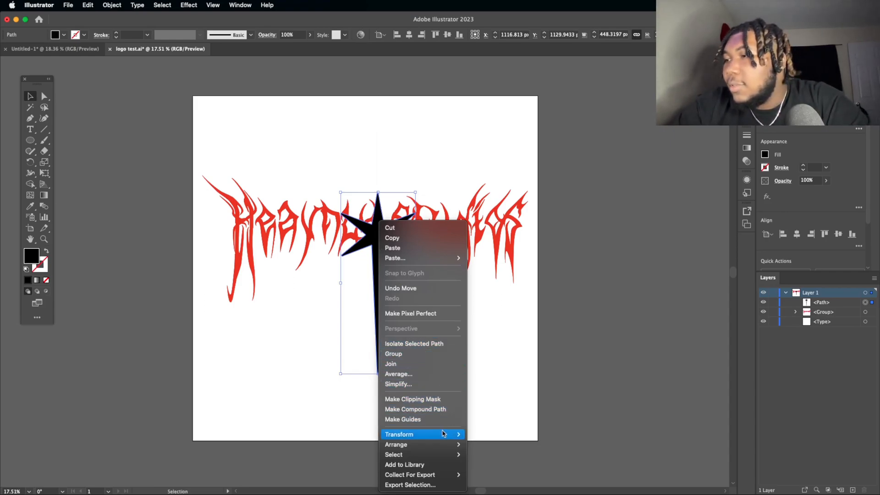
mouse_move(452, 445)
left_click(482, 470)
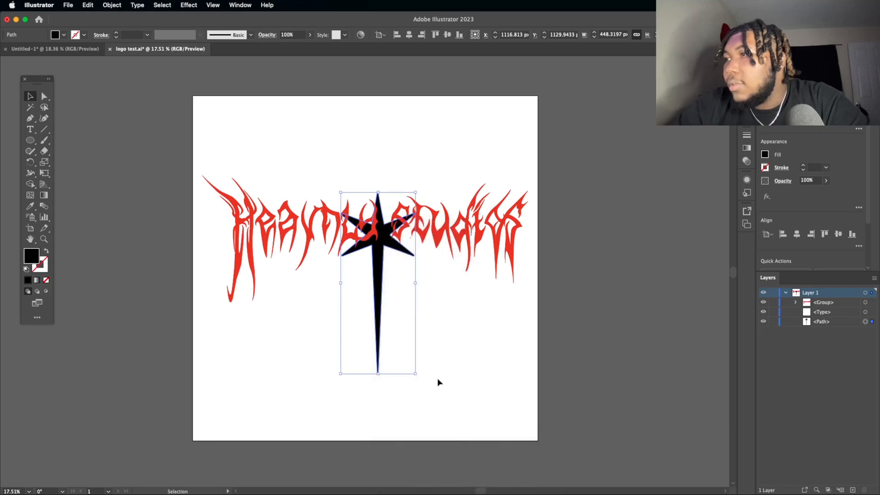
left_click_drag(382, 277, 382, 264)
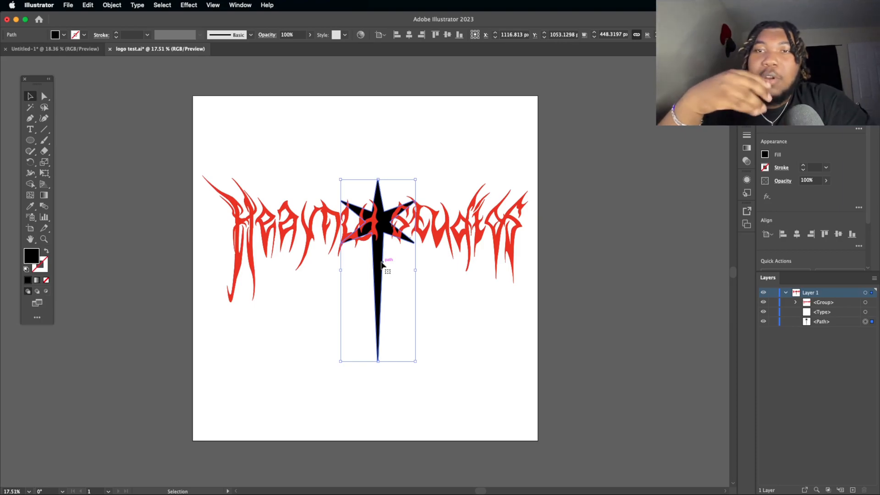
mouse_move(382, 265)
left_mouse_down()
mouse_move(387, 255)
mouse_move(379, 262)
left_mouse_up()
left_click(445, 311)
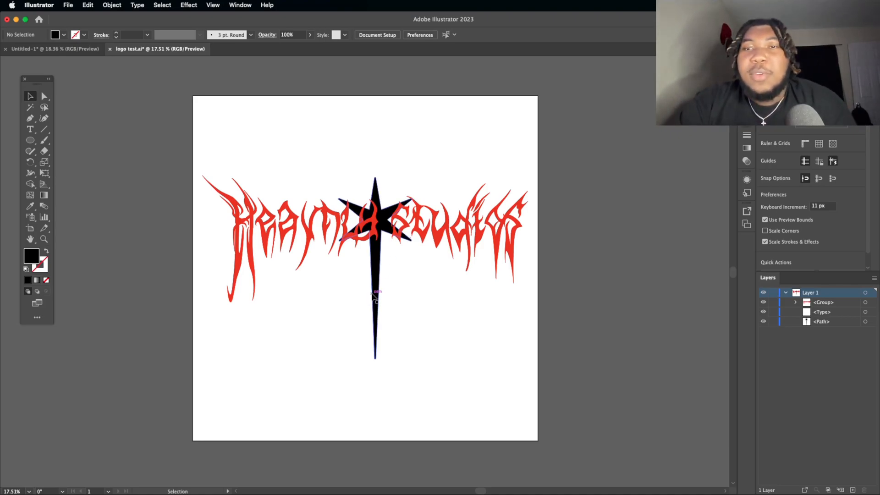
Enlarge the star-shaped cross from its centre and move it down until its tip reaches the artboard's lower edge
scroll(389, 286, "up", 3)
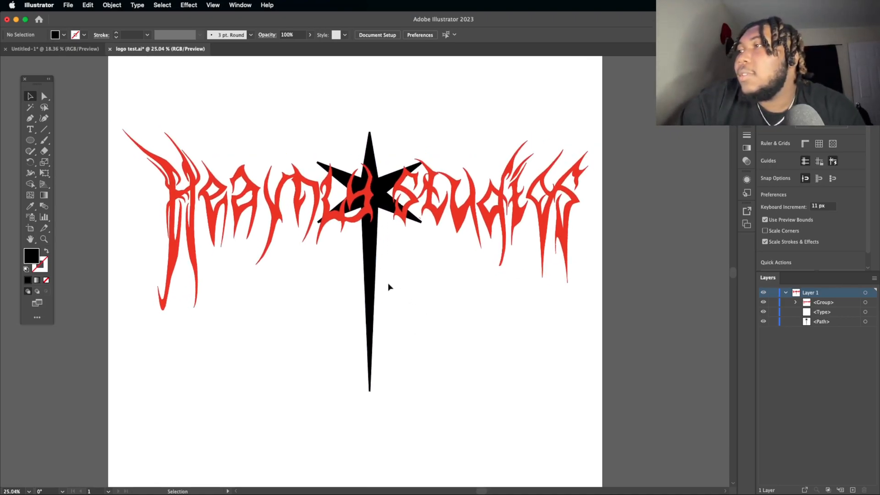
left_click(373, 270)
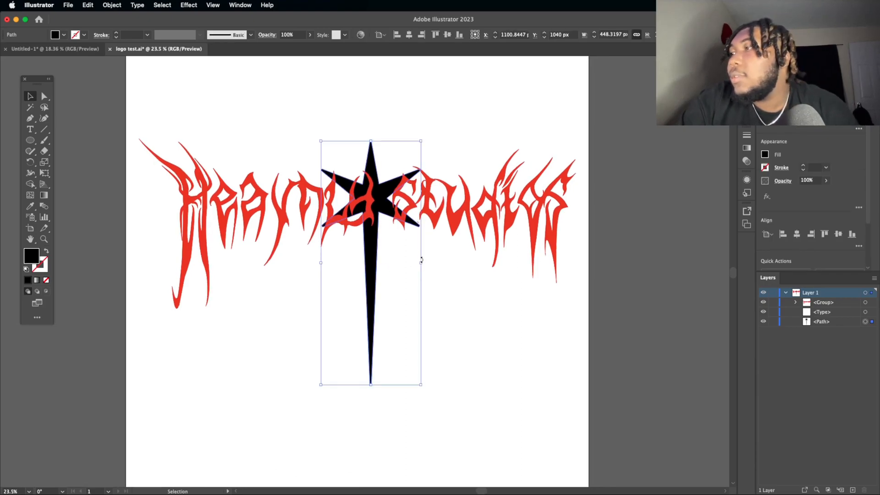
left_click_drag(421, 264, 447, 269)
left_click(414, 267)
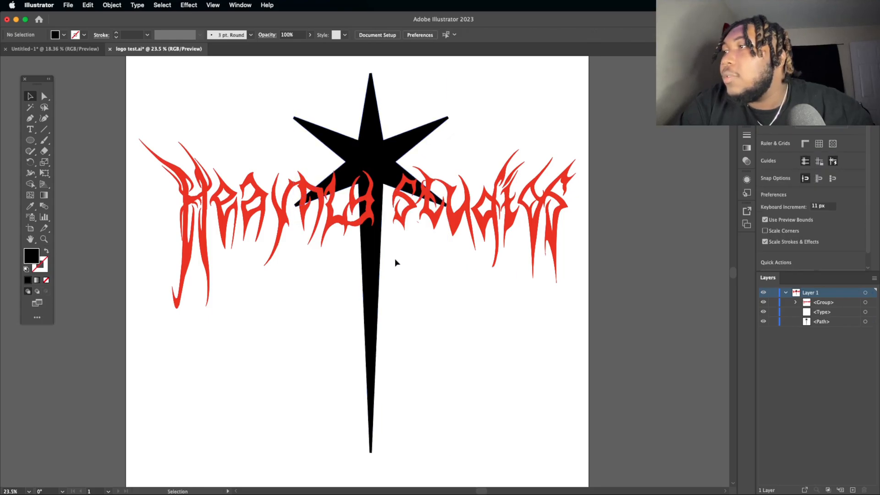
left_click_drag(369, 251, 369, 293)
left_click(267, 141)
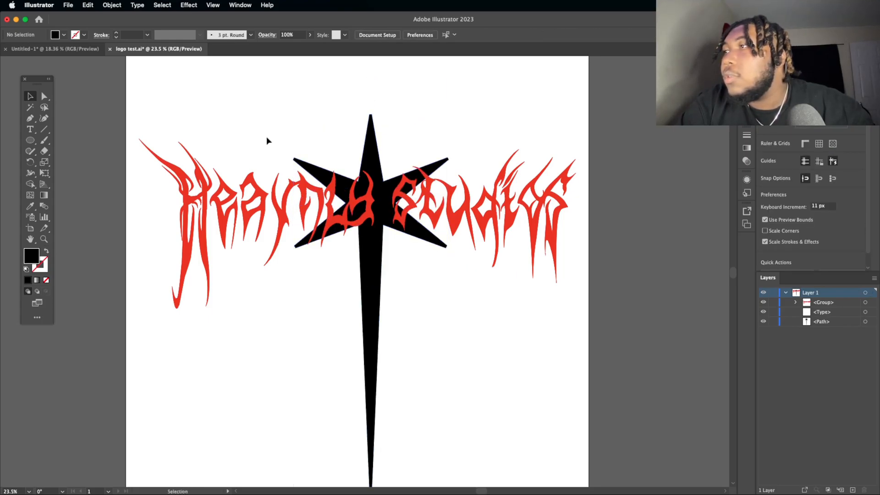
Save the logo document under its current name
left_click_drag(268, 139, 478, 260)
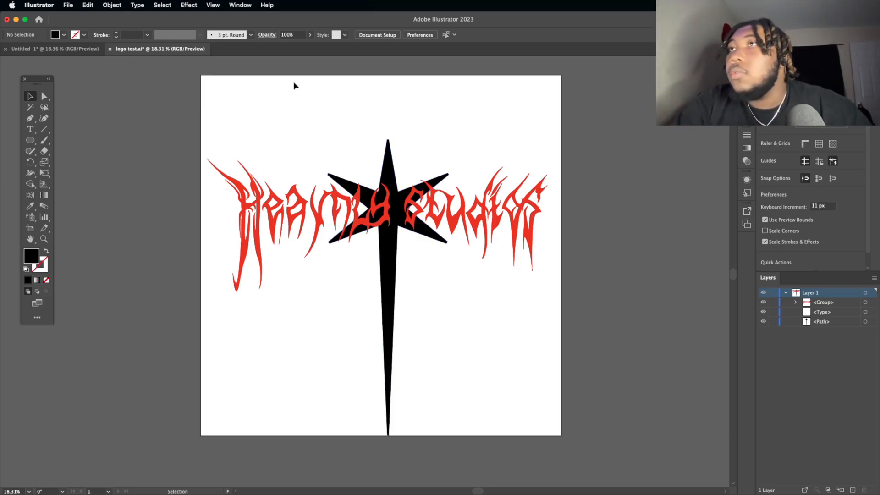
left_click(70, 4)
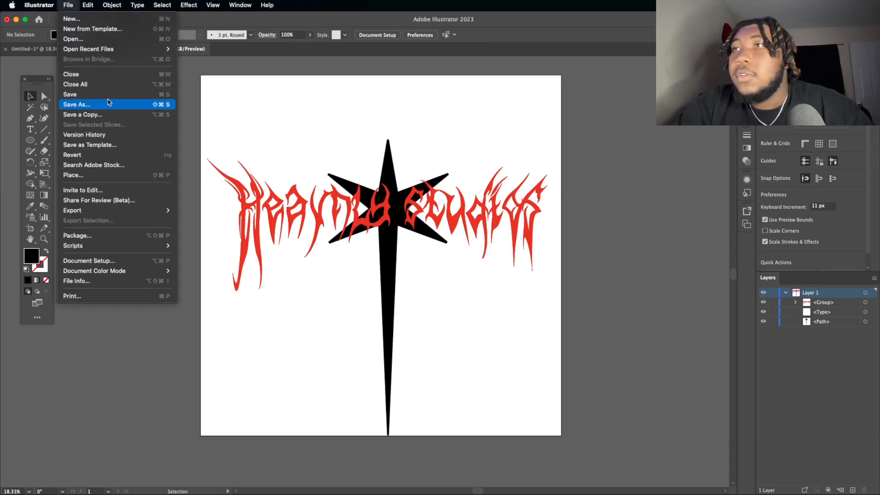
left_click(108, 95)
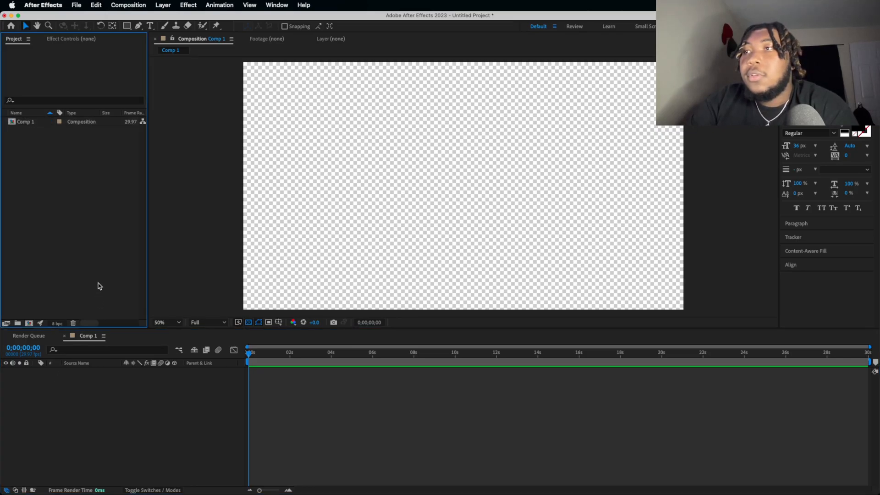
Switch to After Effects, import the logo test file as a composition and add it to Comp 1
left_click(210, 298)
left_click(76, 418)
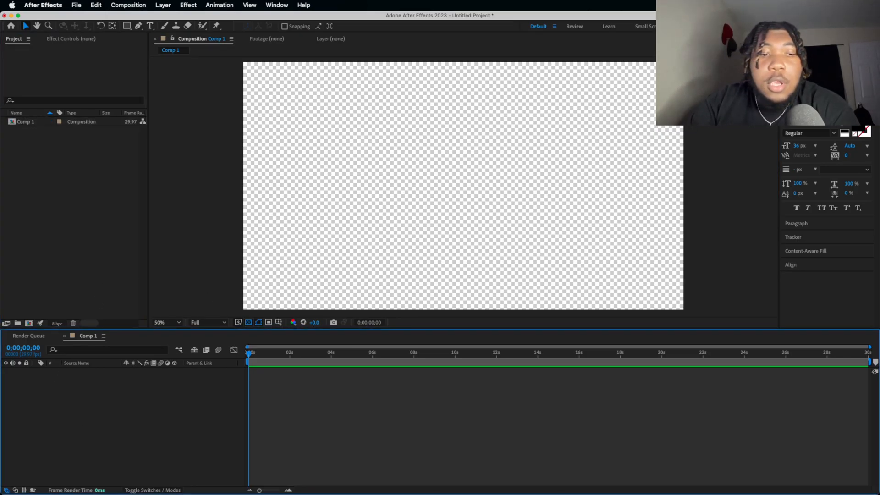
key("super+Tab")
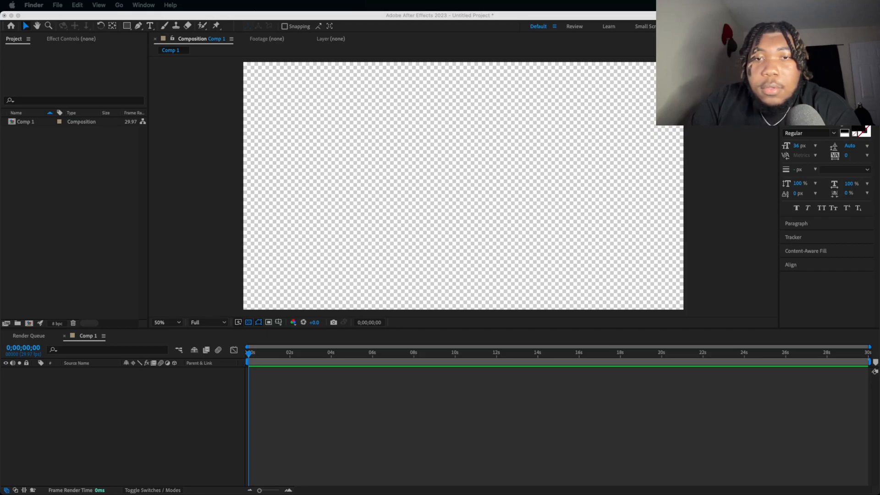
left_click_drag(2, 317, 106, 410)
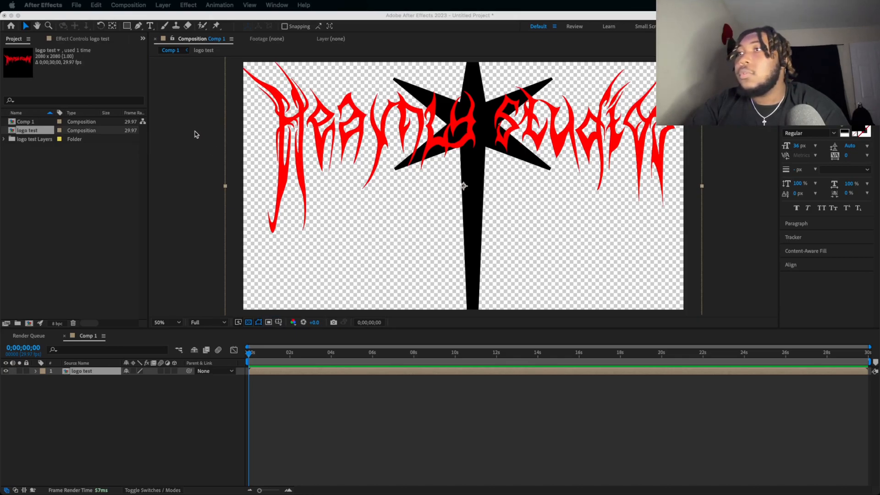
Open the nested logo test composition from its layer in Comp 1
scroll(195, 134, "down", 2)
scroll(194, 134, "up", 1)
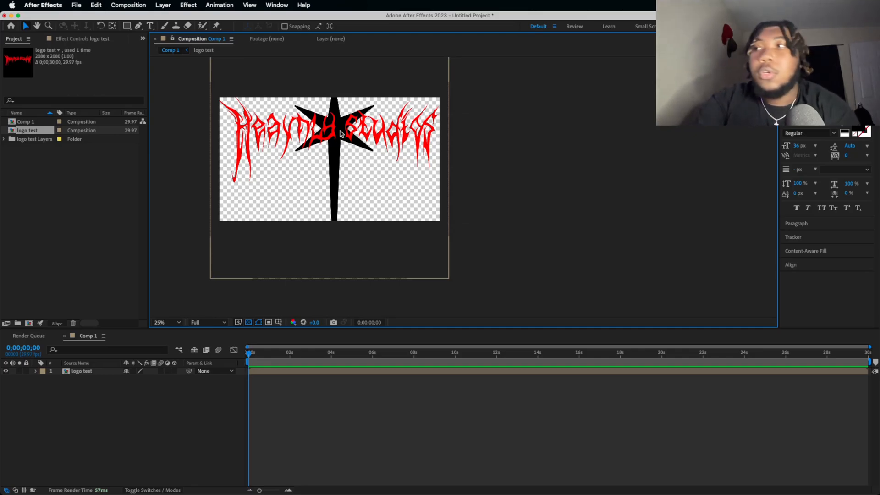
key("ctrl+t")
left_click(72, 432)
left_click(84, 279)
double_click(83, 371)
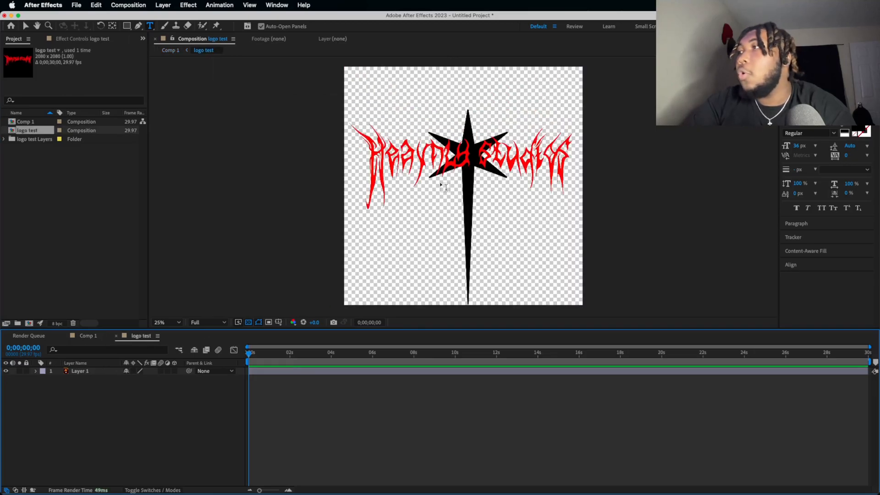
scroll(444, 185, "up", 2)
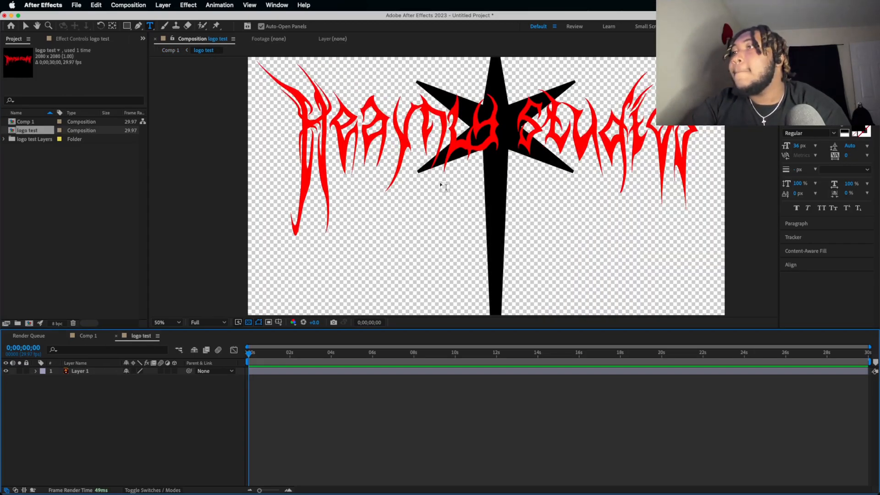
scroll(444, 185, "down", 2)
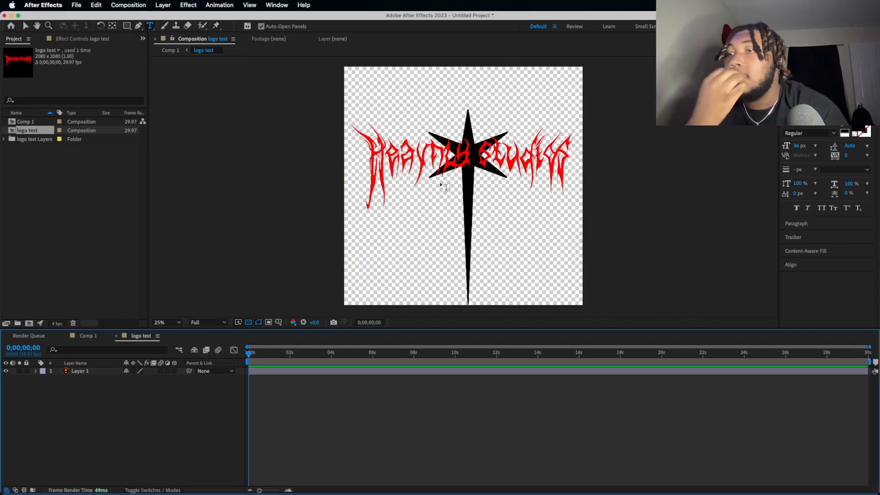
Create shapes from the Layer 1 vector layer and delete the original Layer 1
right_click(98, 376)
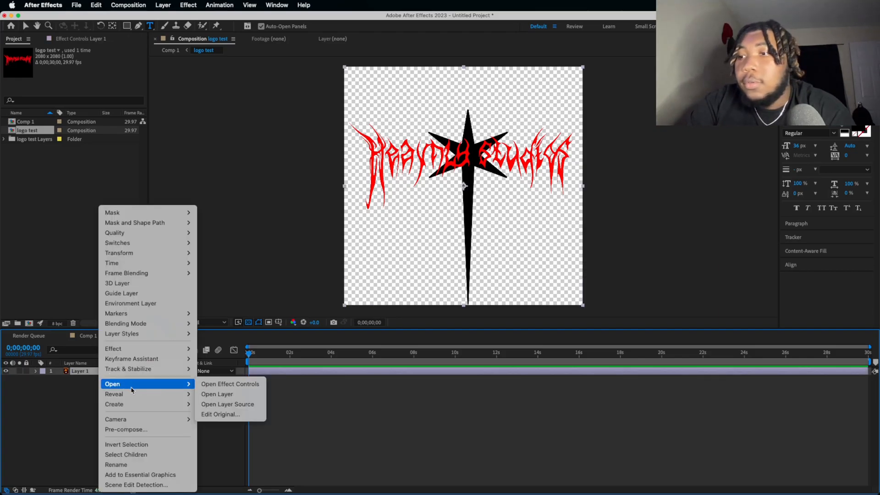
mouse_move(152, 407)
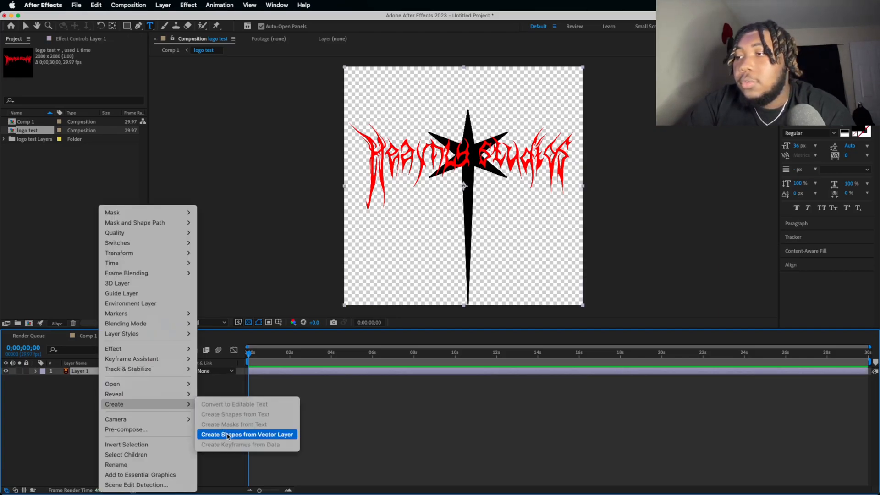
left_click(227, 435)
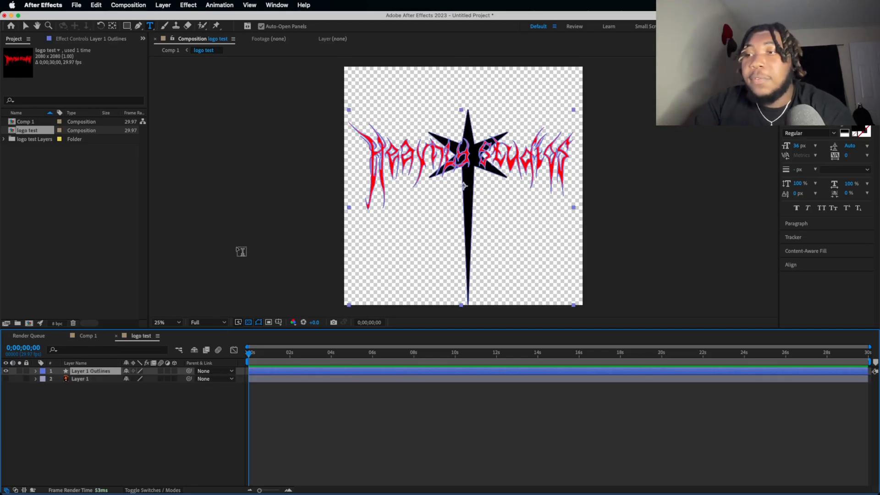
left_click(94, 380)
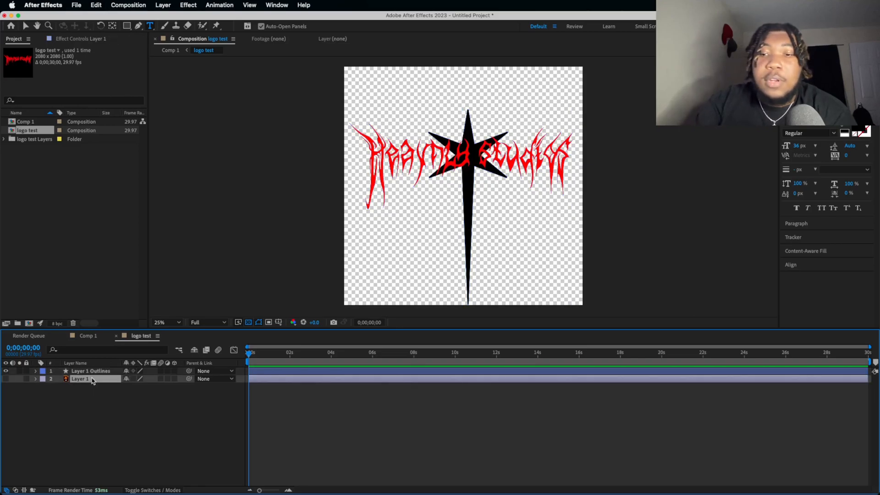
key("Delete")
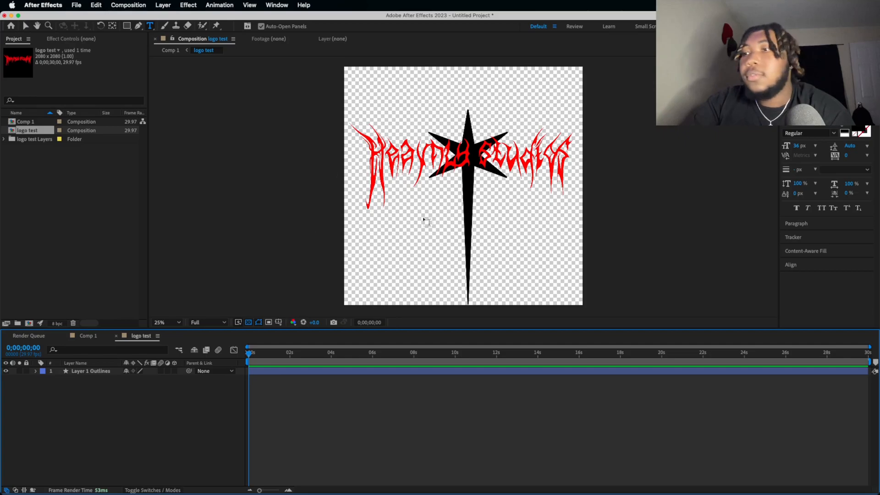
Scale the Layer 1 Outlines shape layer down to about 89% and position it at about 1048, 936
left_click(26, 27)
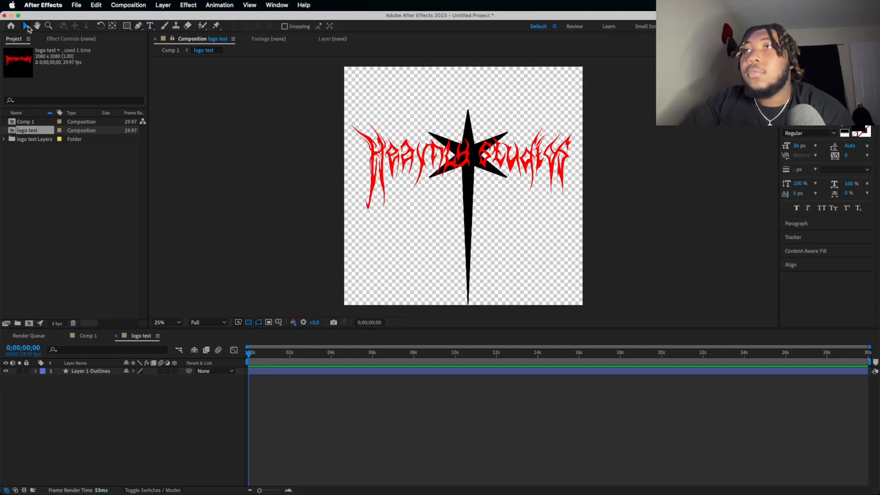
left_click(464, 186)
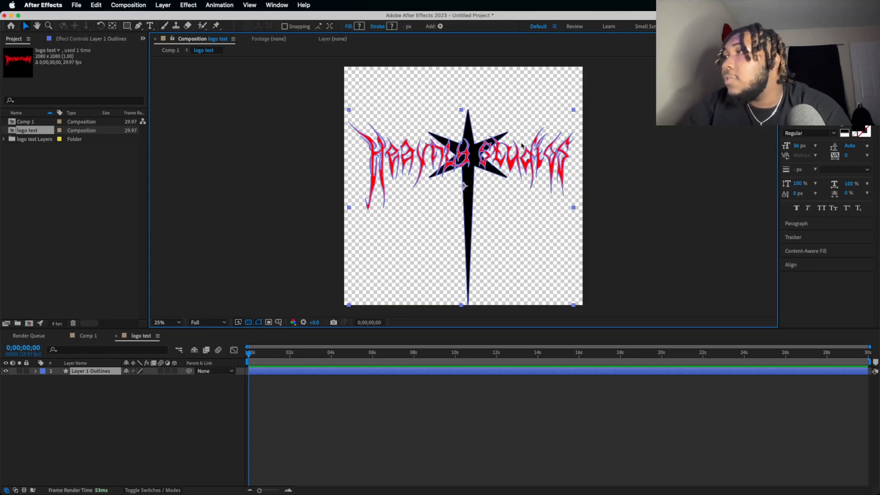
left_click_drag(491, 152, 493, 147)
left_click_drag(575, 205, 562, 205)
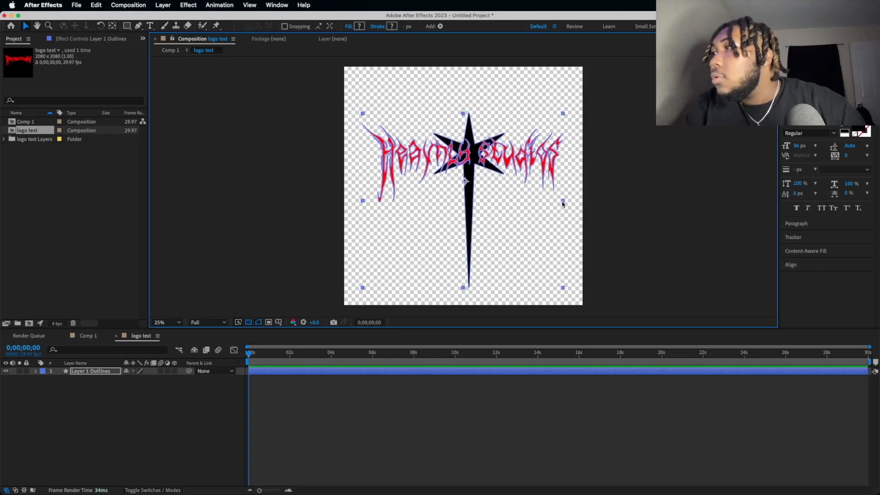
left_click_drag(477, 164, 477, 157)
left_click(630, 207)
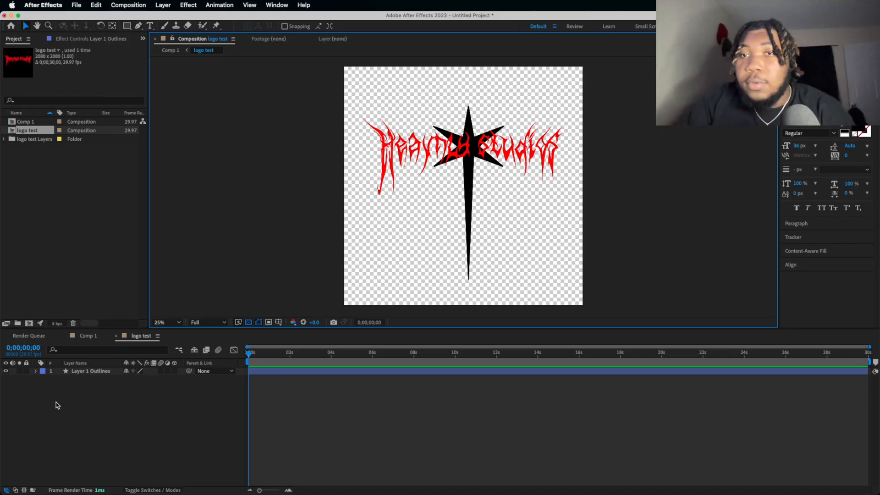
Turn the Layer 1 Outlines layer into a 3D layer and expand its Transform properties
left_click(175, 371)
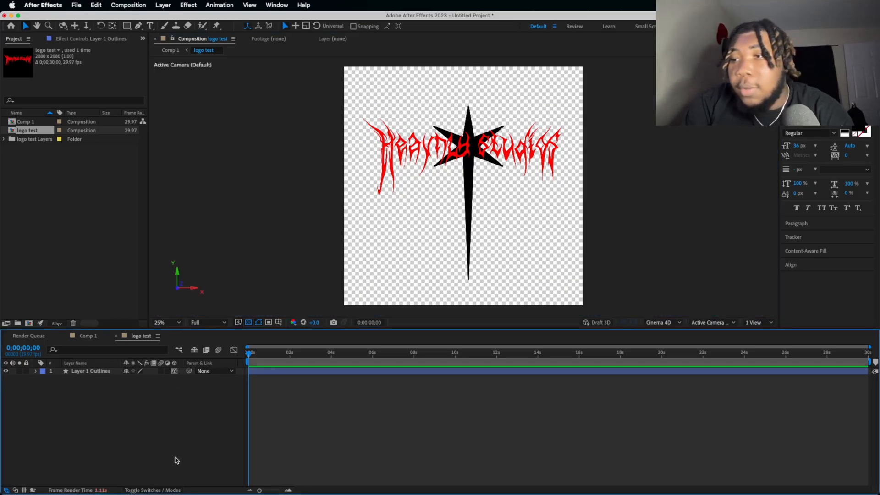
left_click(36, 372)
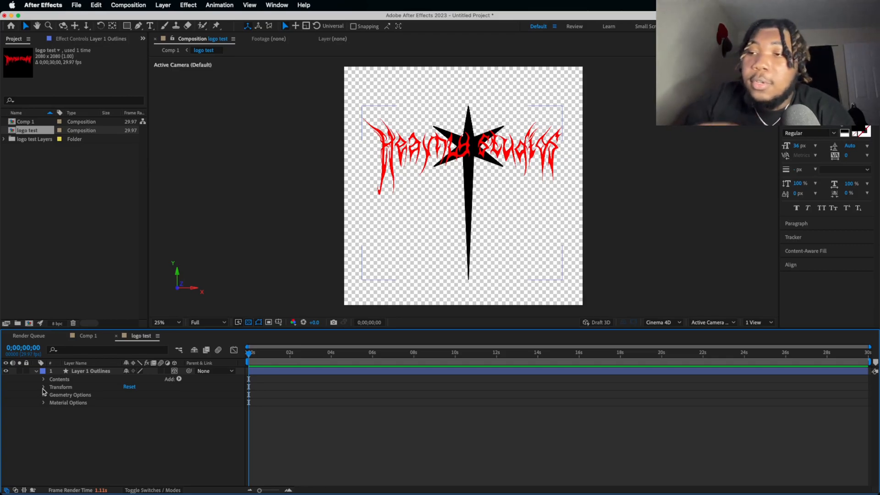
left_click(43, 387)
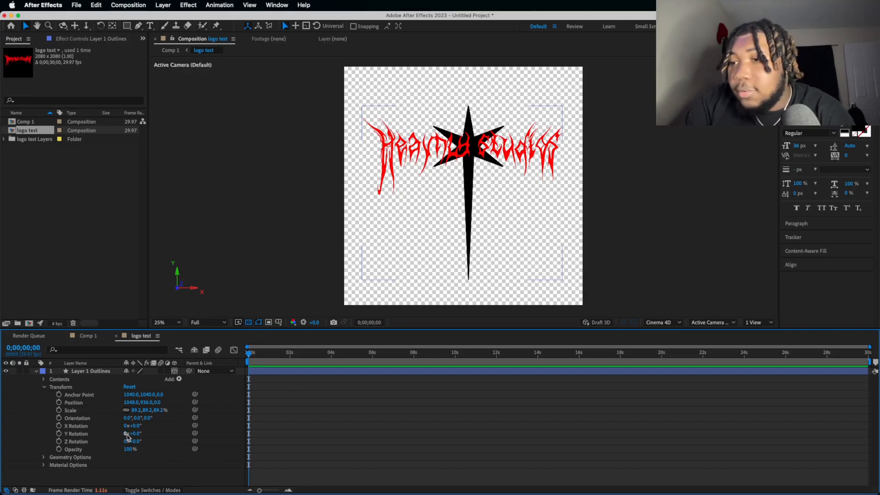
Set the Layer 1 Outlines layer's Y Rotation to -89° and its Extrusion Depth to 61 in the Geometry Options
left_click_drag(132, 433, 93, 434)
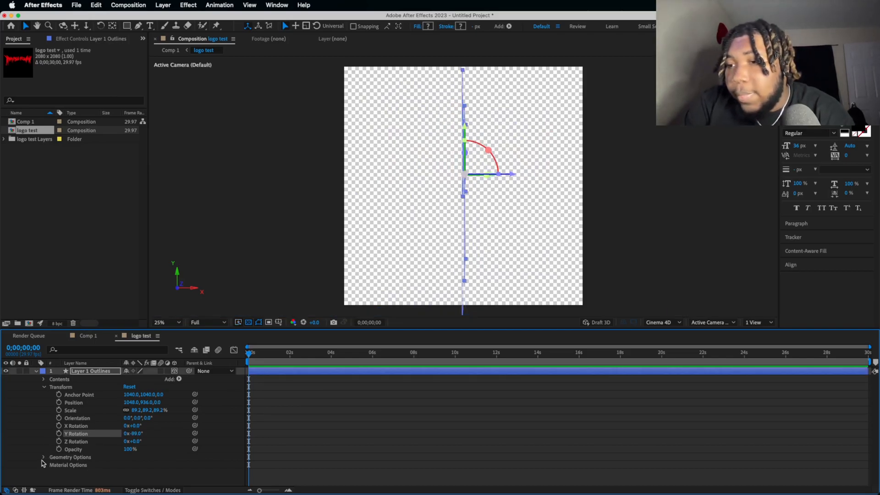
left_click(44, 458)
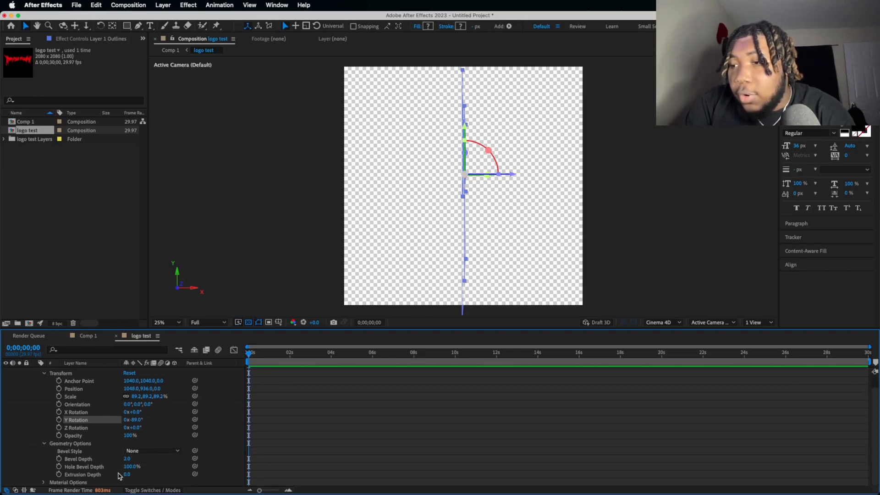
left_click_drag(127, 474, 155, 475)
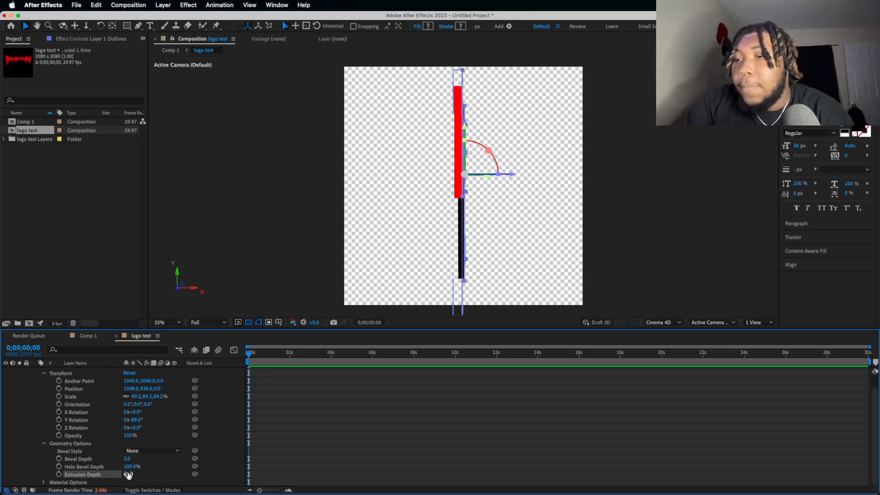
Set the Layer 1 Outlines layer's Bevel Style to Concave and its Bevel Depth to 5.2
left_click(146, 455)
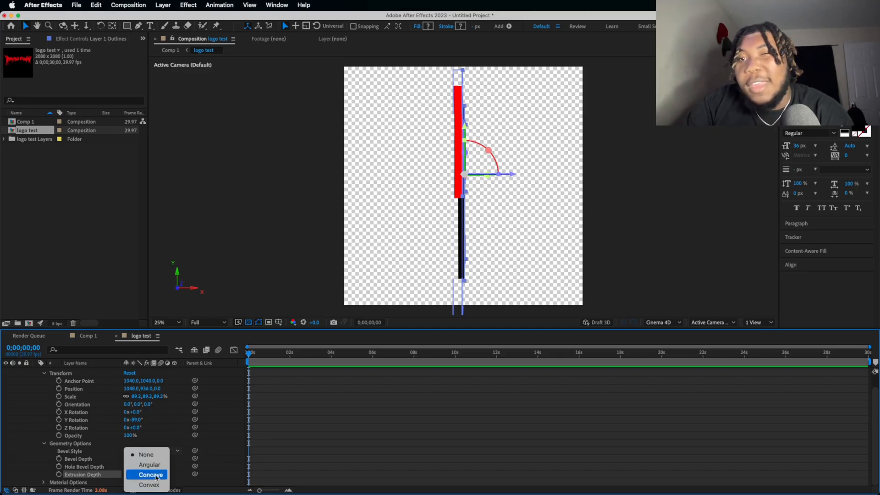
left_click(150, 475)
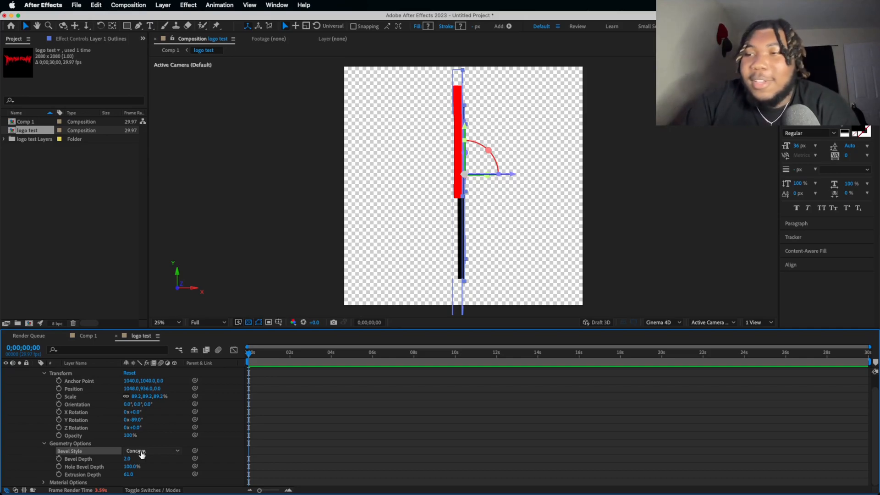
left_click_drag(127, 459, 139, 467)
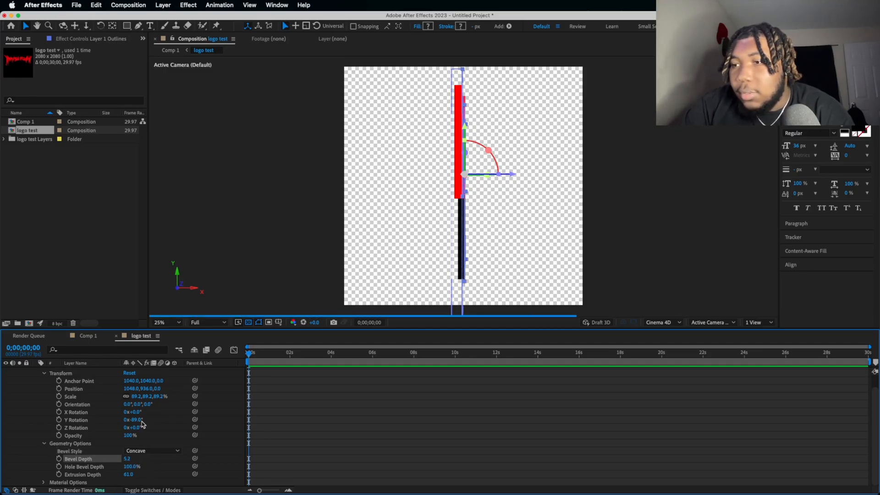
Set the Layer 1 Outlines layer's Y Rotation to 0° and deselect it to inspect the extruded logo from the front
left_click(136, 420)
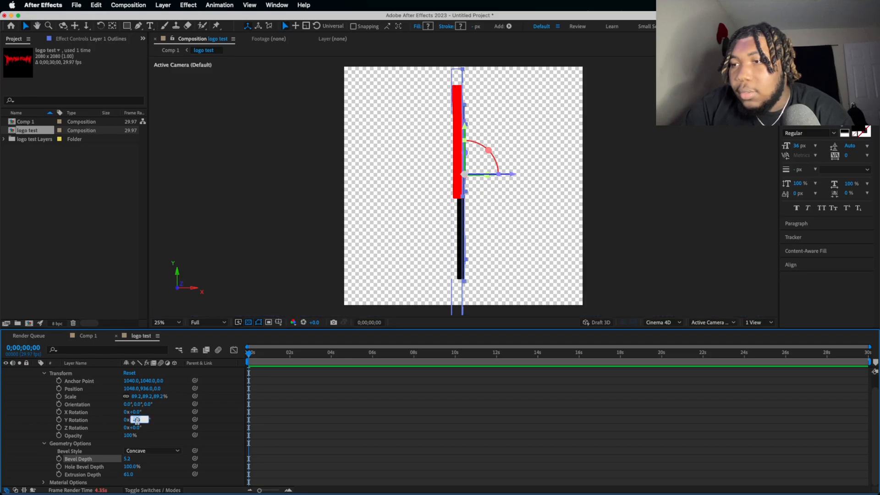
type("0")
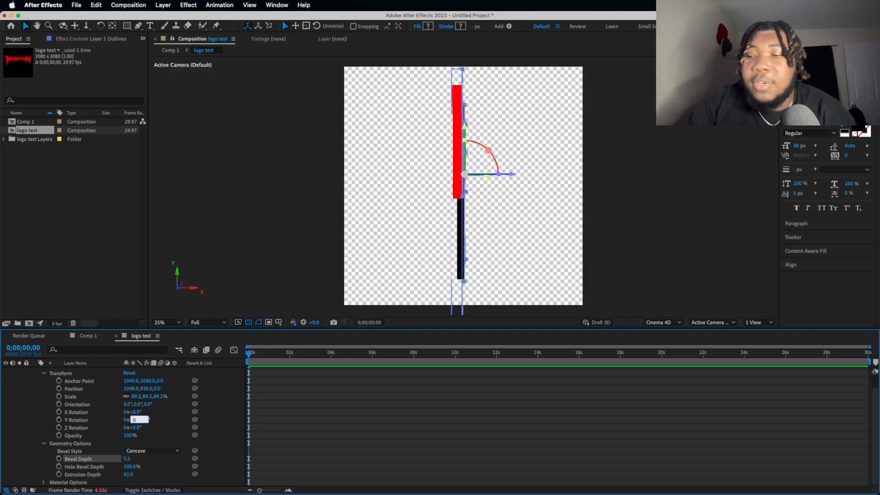
key("Return")
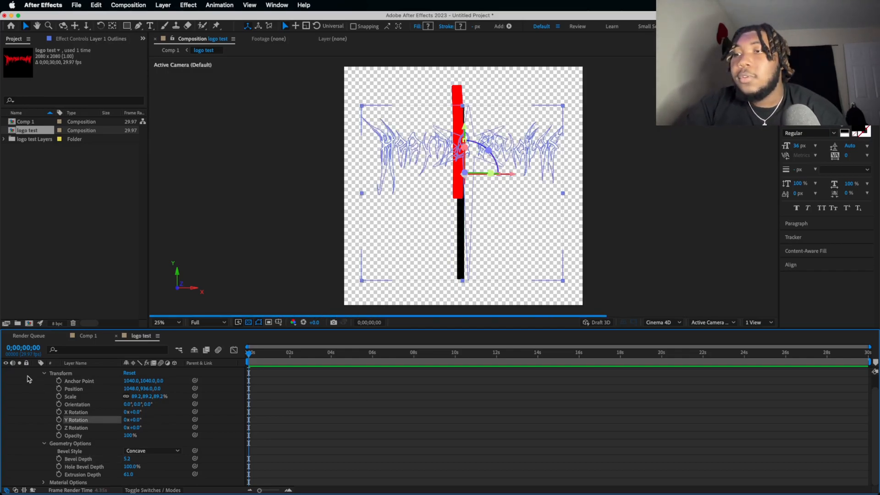
left_click(27, 379)
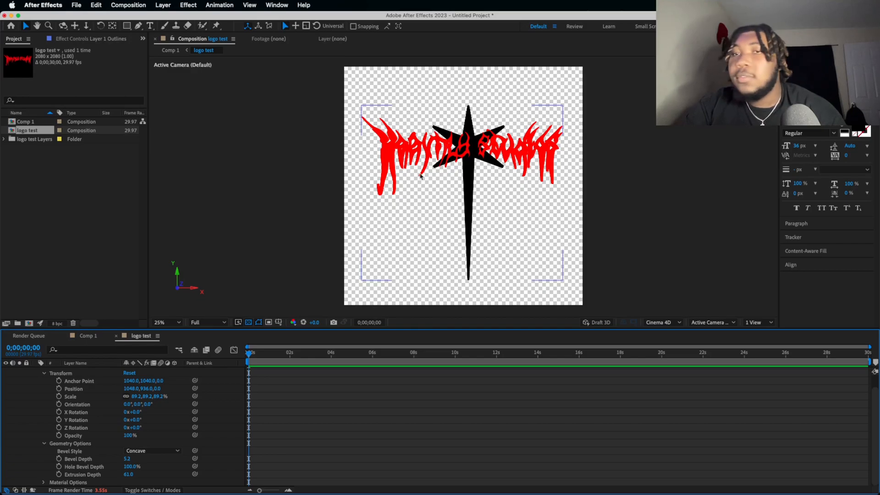
scroll(444, 172, "up", 5)
scroll(443, 172, "down", 5)
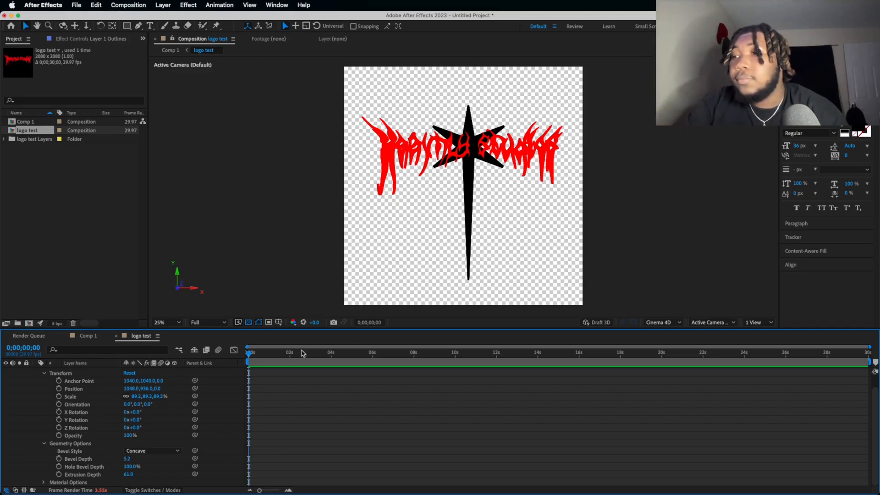
Collapse the Layer 1 Outlines properties and add an Ambient light to the logo test composition
scroll(51, 378, "up", 2)
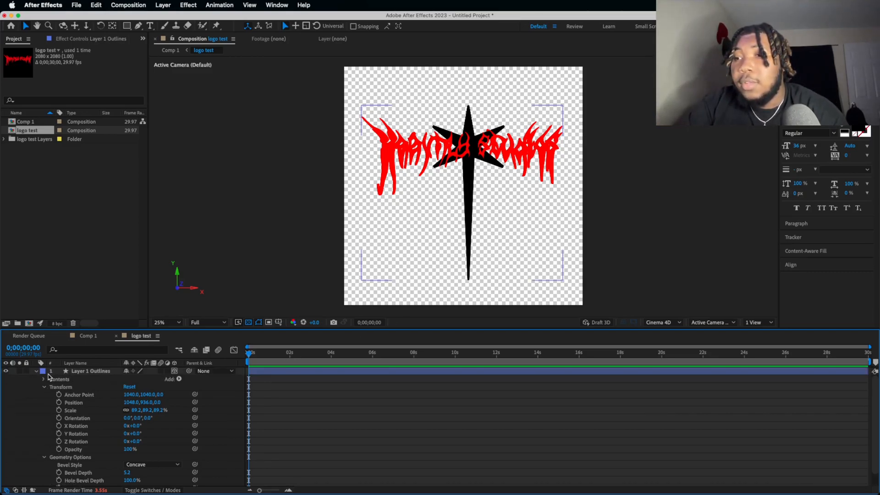
left_click(37, 373)
right_click(73, 404)
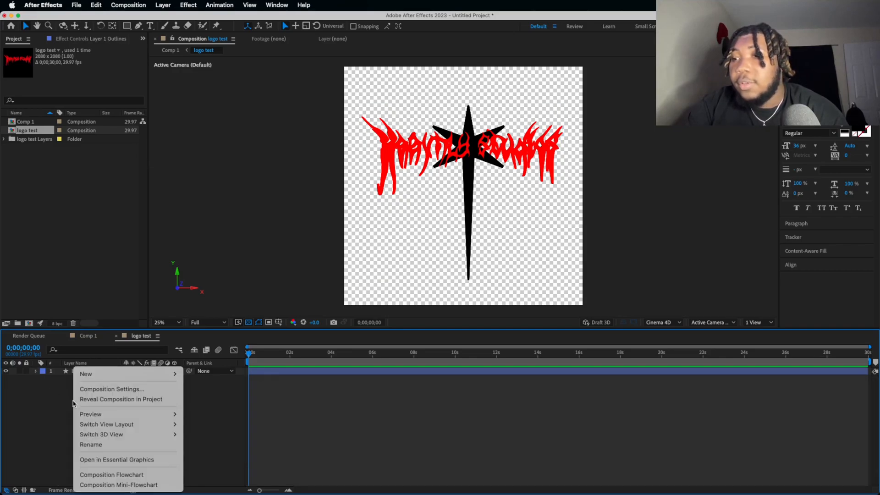
mouse_move(133, 381)
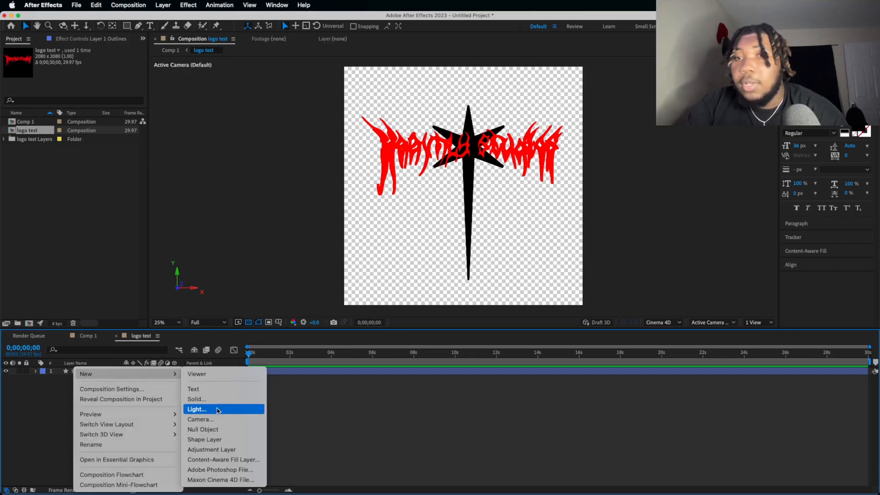
left_click(218, 410)
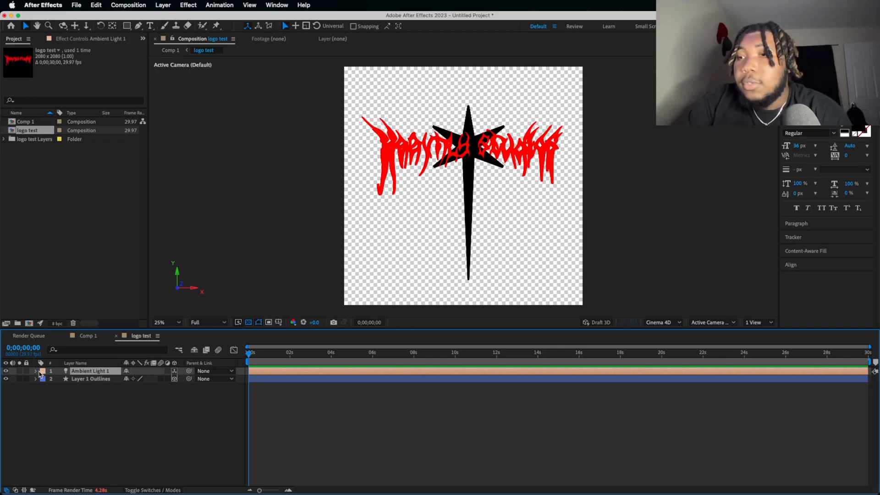
left_click(36, 372)
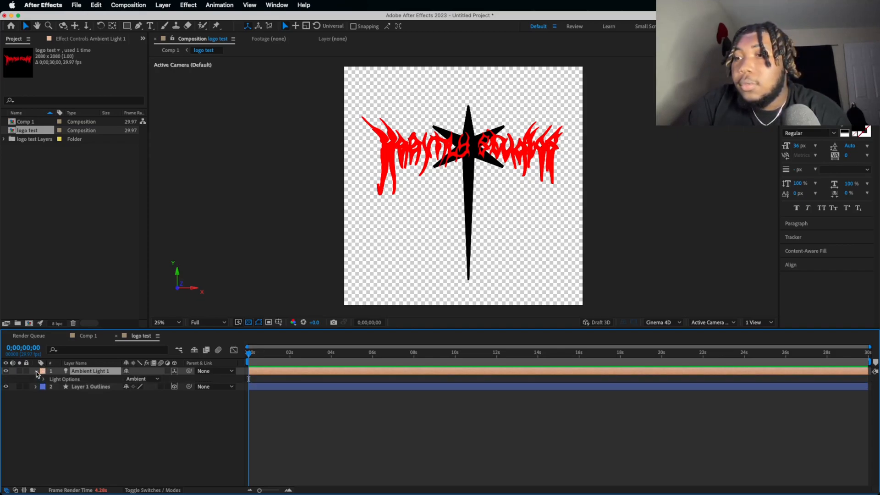
right_click(128, 416)
mouse_move(190, 376)
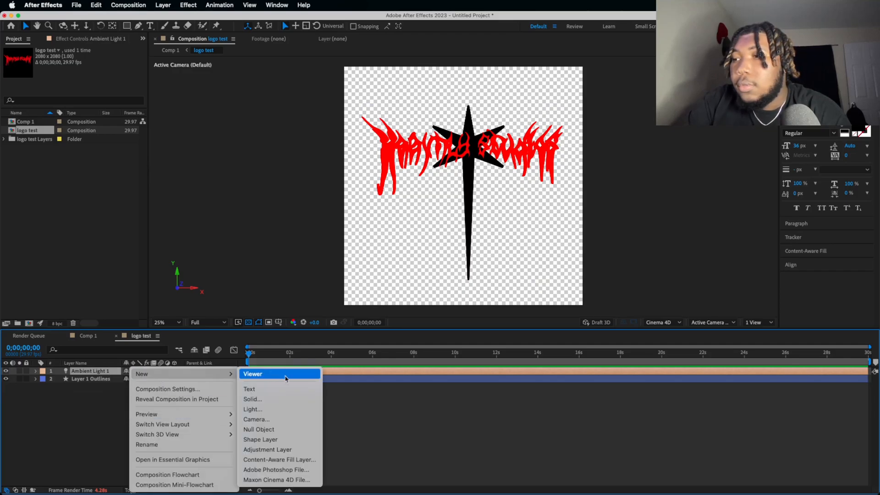
left_click(216, 400)
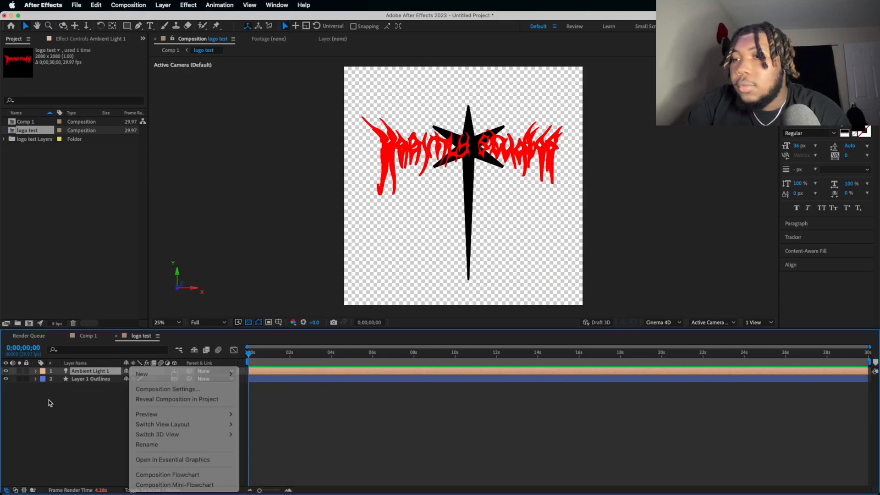
In the Layer 1 Outlines layer's Material Options, set Specular Intensity to 86% and Specular Shininess to 80%
left_click(35, 379)
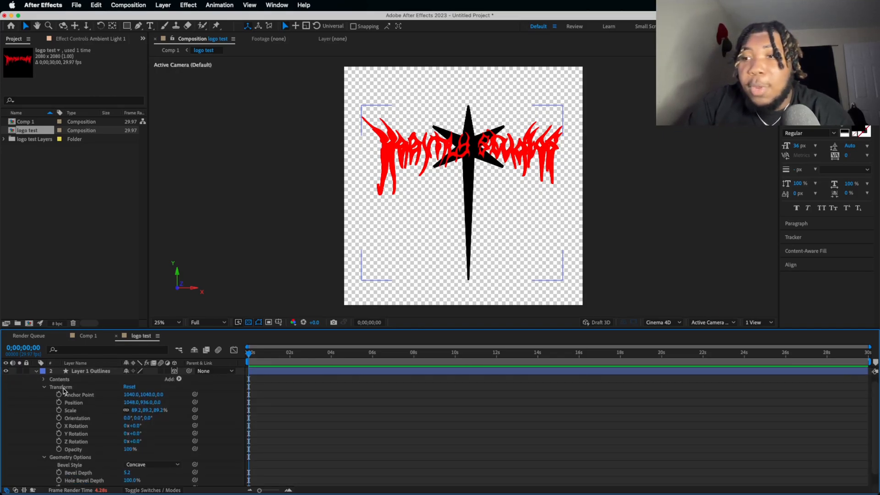
scroll(85, 452, "down", 1)
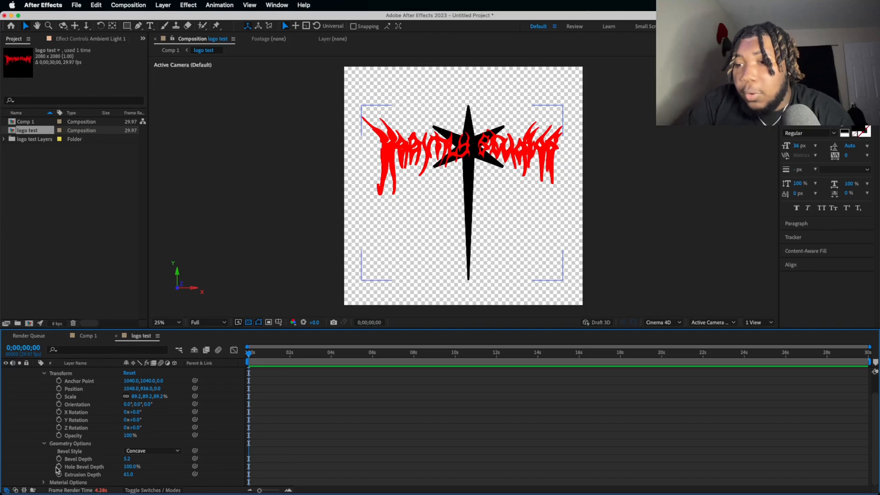
left_click(45, 483)
scroll(73, 474, "down", 5)
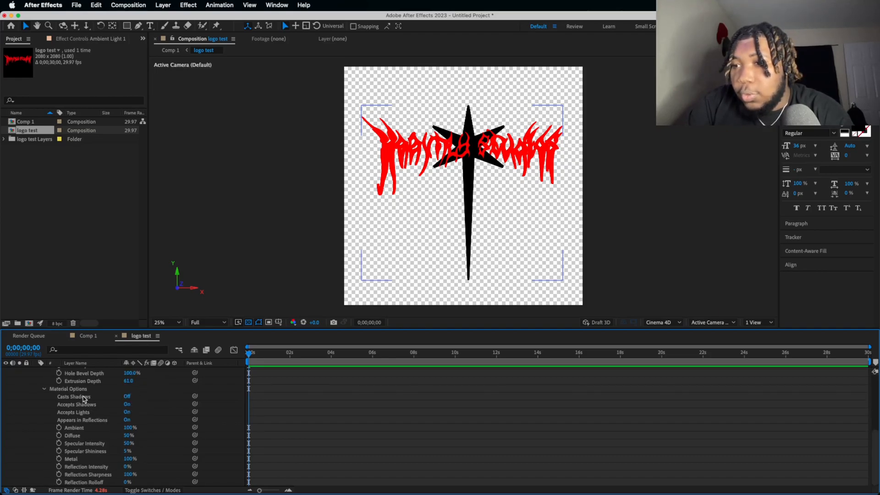
left_click(129, 443)
type("80")
key("Return")
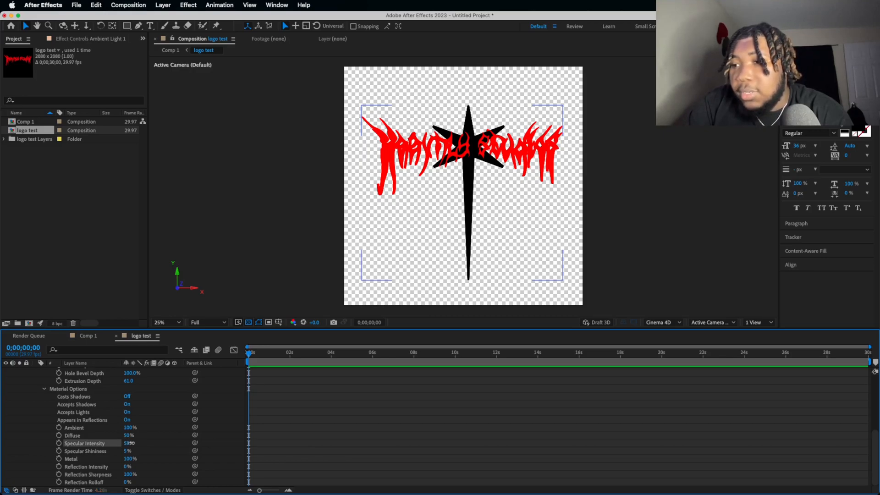
left_click_drag(142, 444, 161, 455)
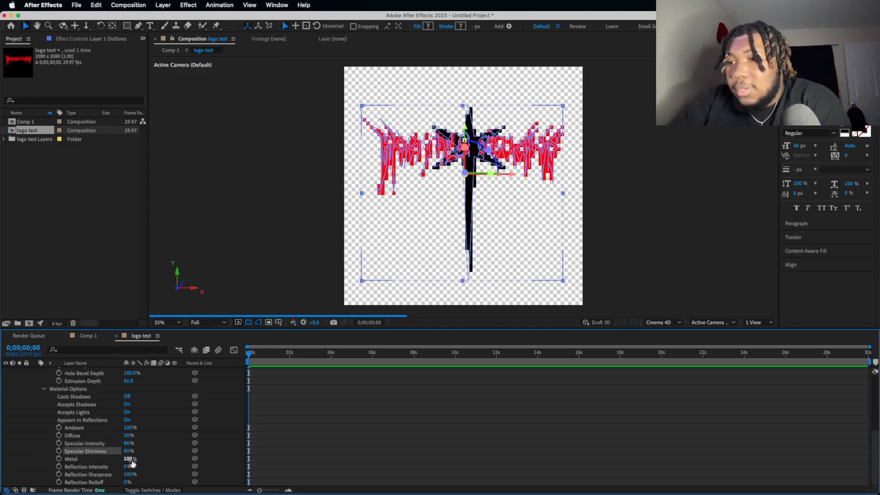
Set the Layer 1 Outlines layer's Reflection Intensity to 58%, collapse its properties and inspect the shaded logo
left_click_drag(126, 467, 155, 469)
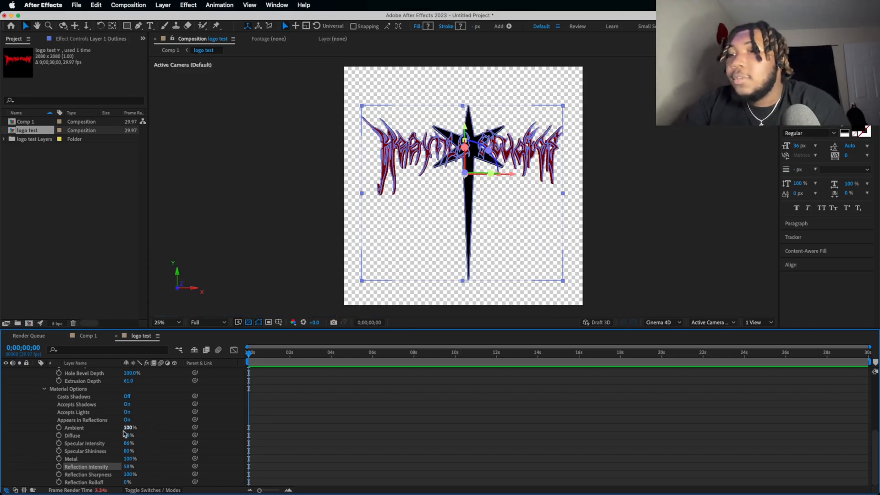
scroll(147, 473, "up", 5)
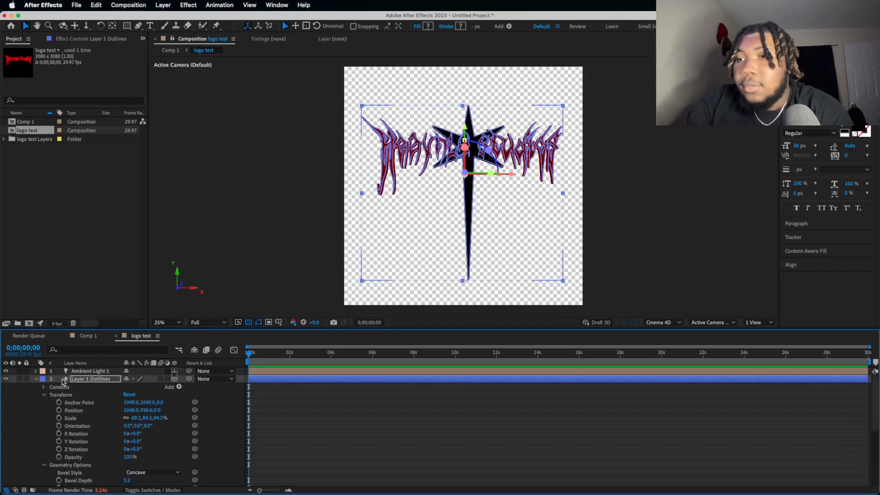
left_click(36, 379)
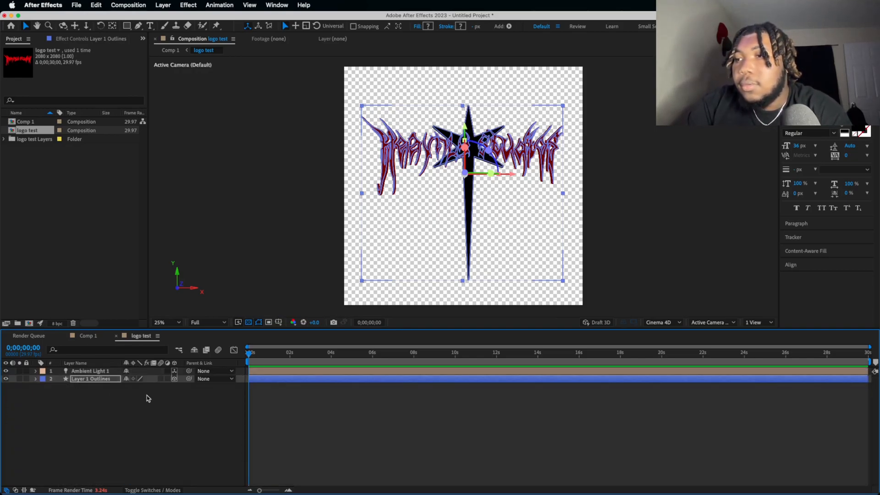
left_click(104, 372)
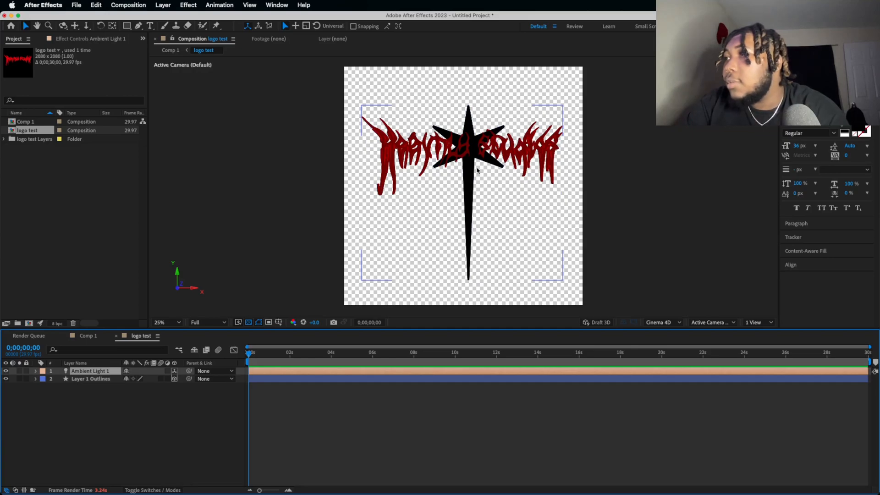
scroll(477, 170, "up", 5)
scroll(477, 170, "down", 4)
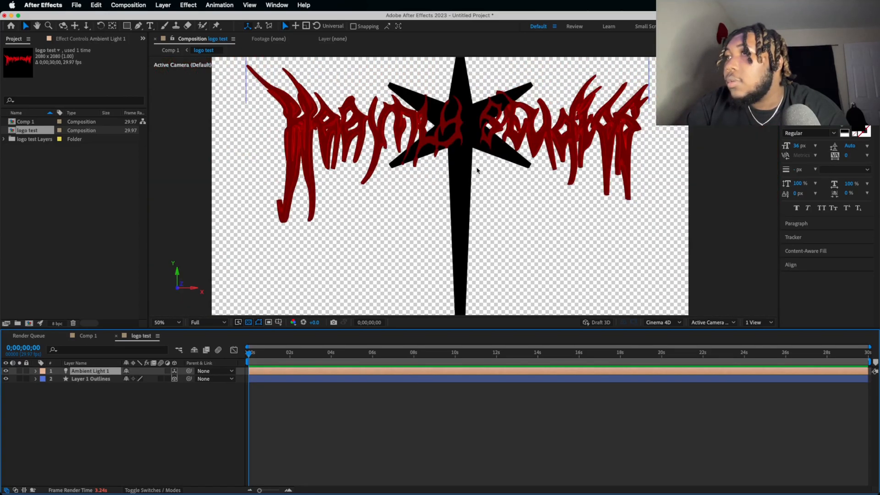
scroll(477, 171, "down", 1)
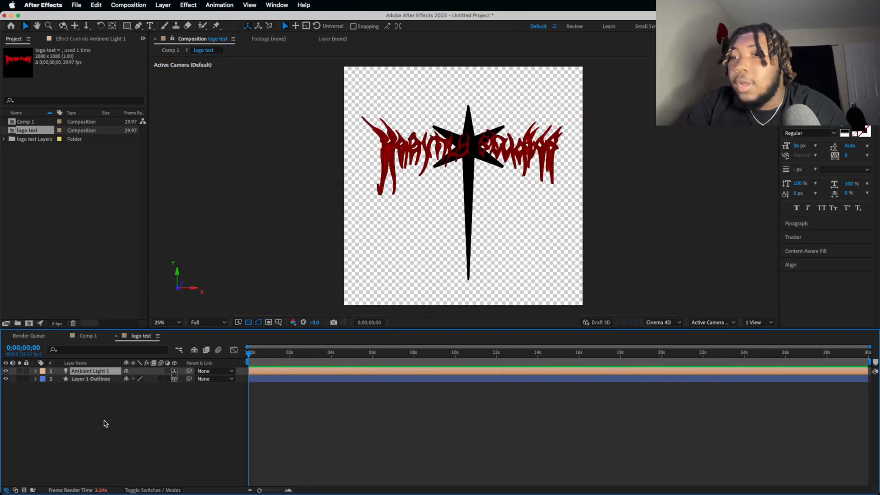
right_click(153, 441)
mouse_move(206, 375)
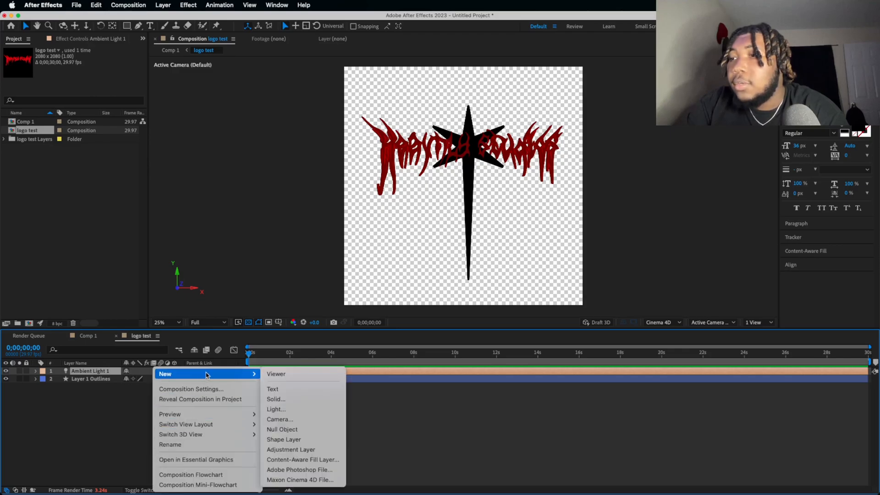
left_click(298, 399)
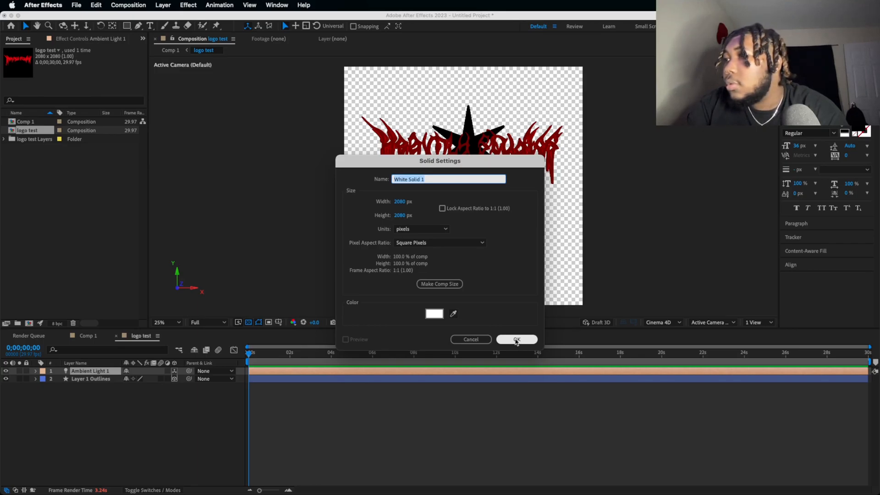
left_click(470, 339)
Add a Spot light to the logo test composition above the ambient light
right_click(123, 411)
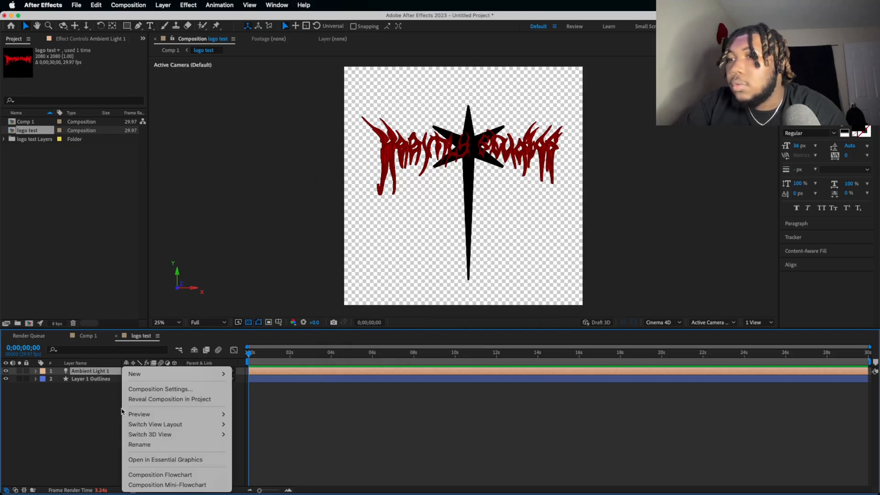
mouse_move(194, 374)
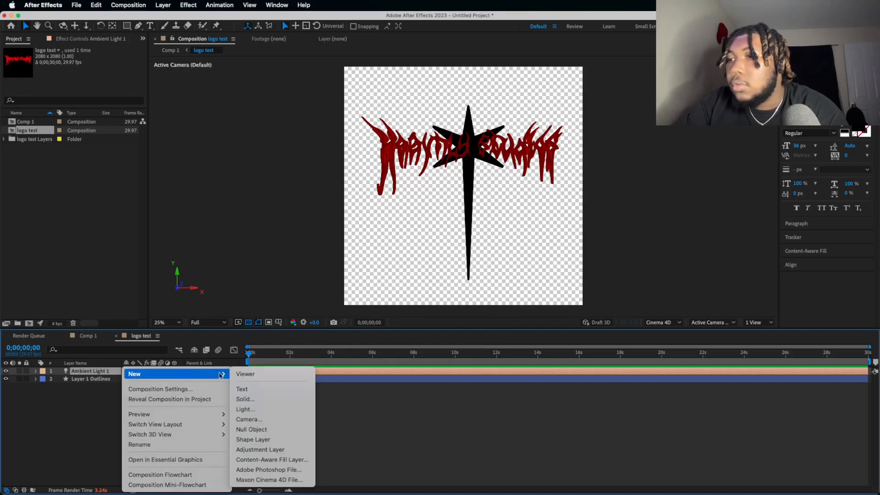
left_click(273, 409)
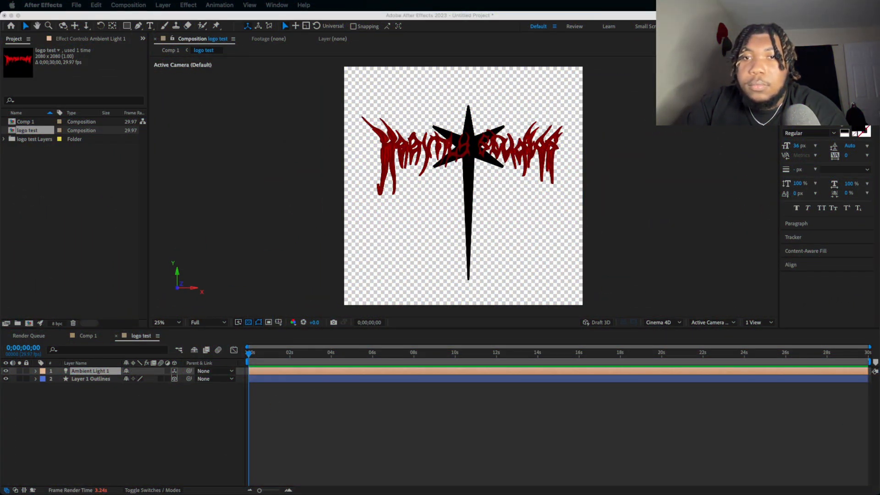
key("Return")
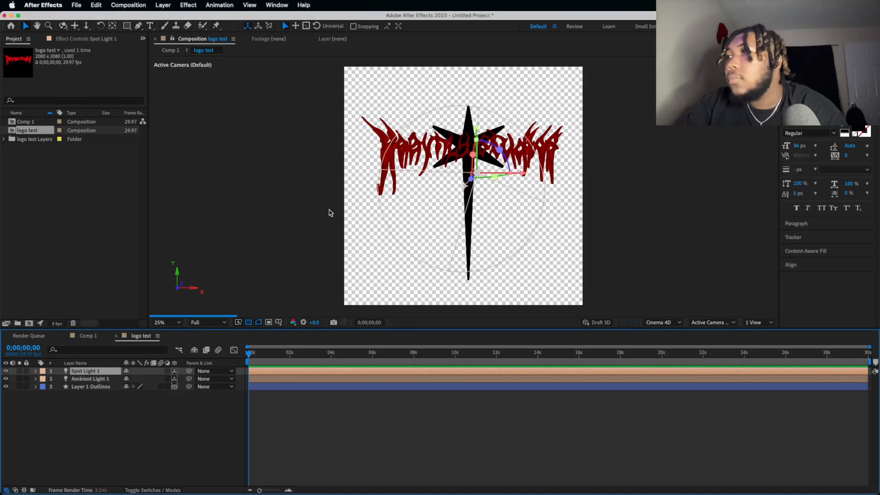
Move Spot Light 1 to the upper-left end of the logo lettering and deselect it
left_click(481, 162)
left_click_drag(464, 186, 401, 146)
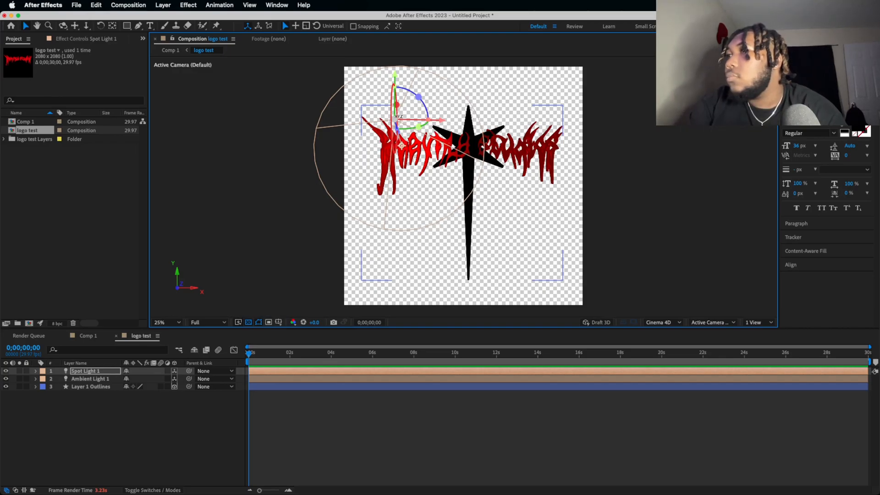
left_click_drag(394, 119, 387, 111)
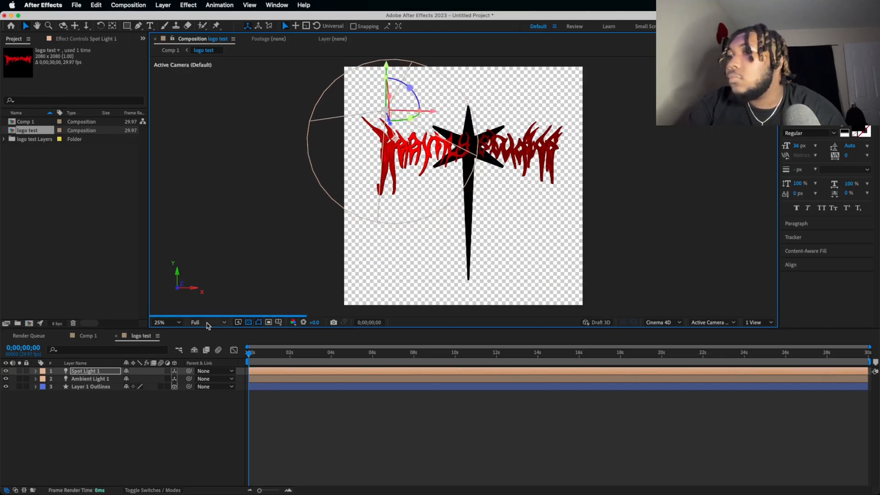
left_click(154, 451)
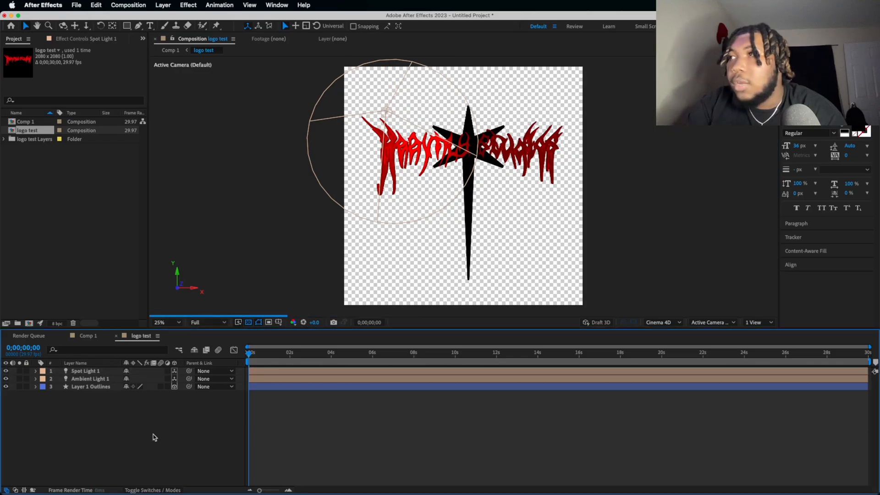
right_click(154, 437)
mouse_move(237, 376)
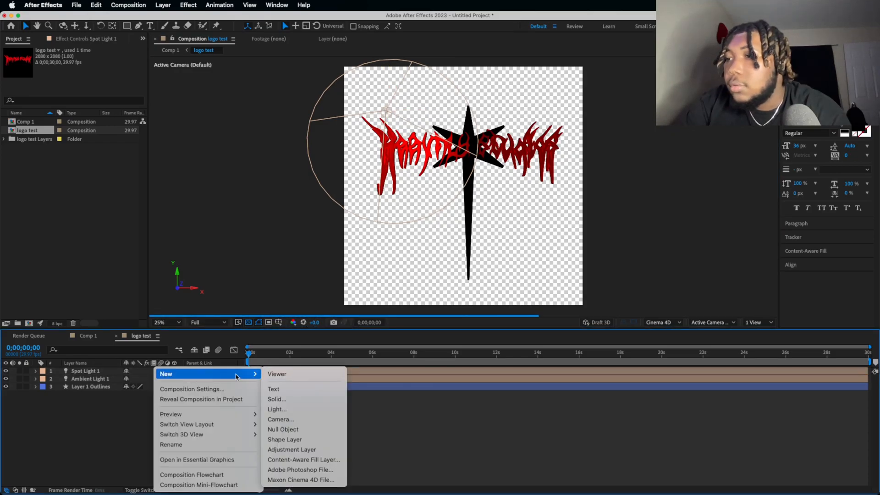
left_click(277, 399)
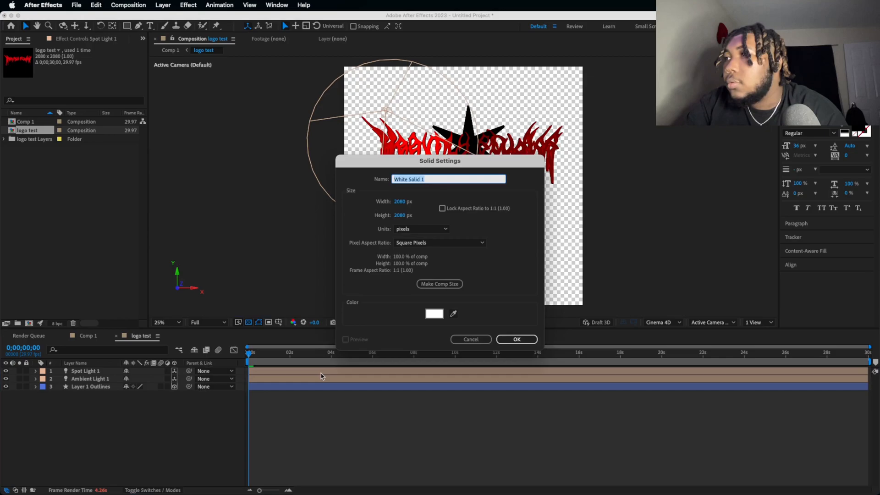
left_click(471, 339)
Add a second Spot light, move it to the upper-right end of the lettering and inspect the lit bevels
right_click(177, 443)
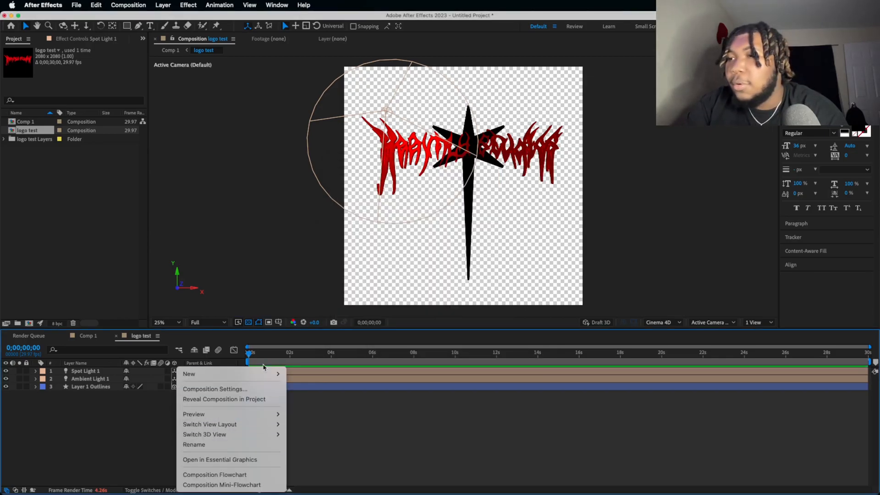
mouse_move(238, 374)
left_click(312, 409)
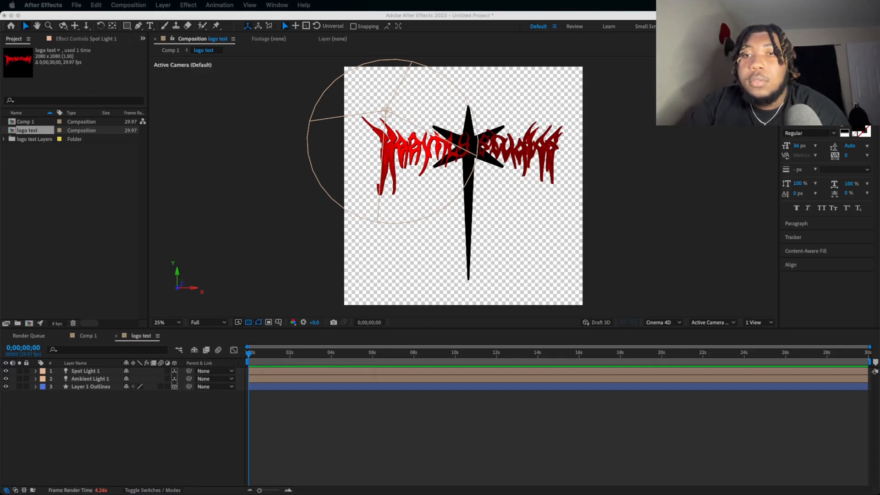
left_click_drag(477, 173, 569, 118)
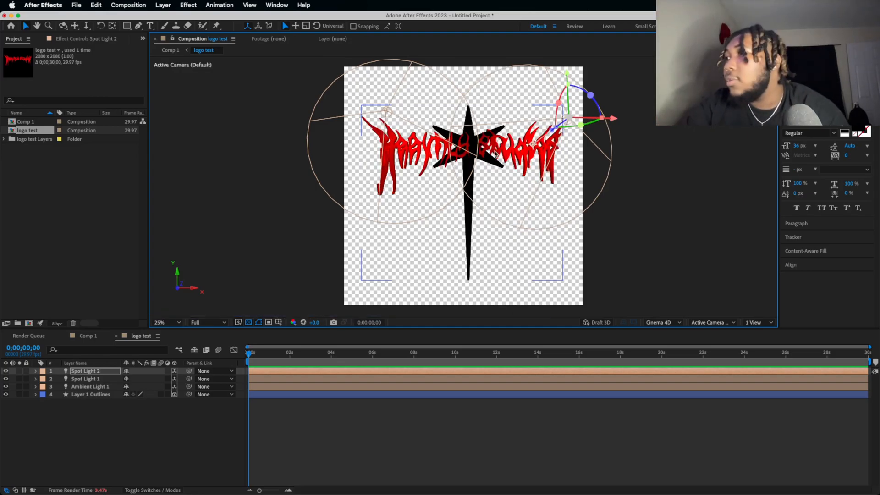
scroll(496, 147, "up", 6)
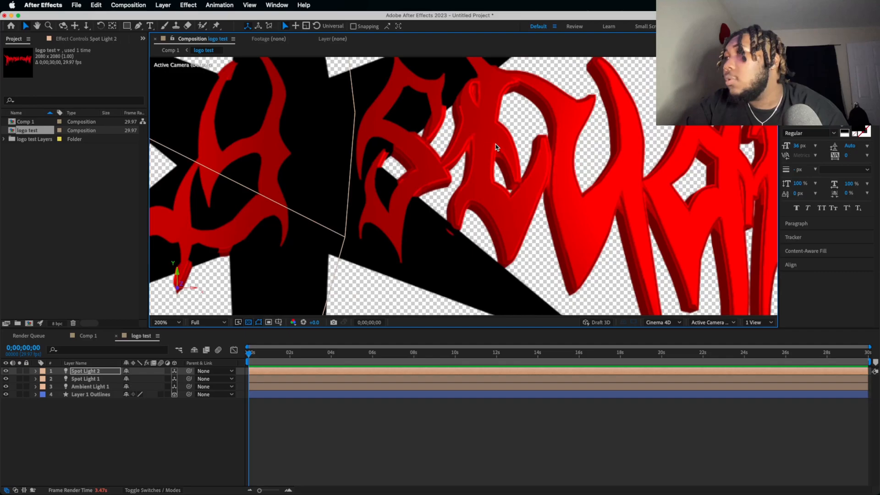
scroll(496, 146, "down", 2)
scroll(496, 147, "down", 2)
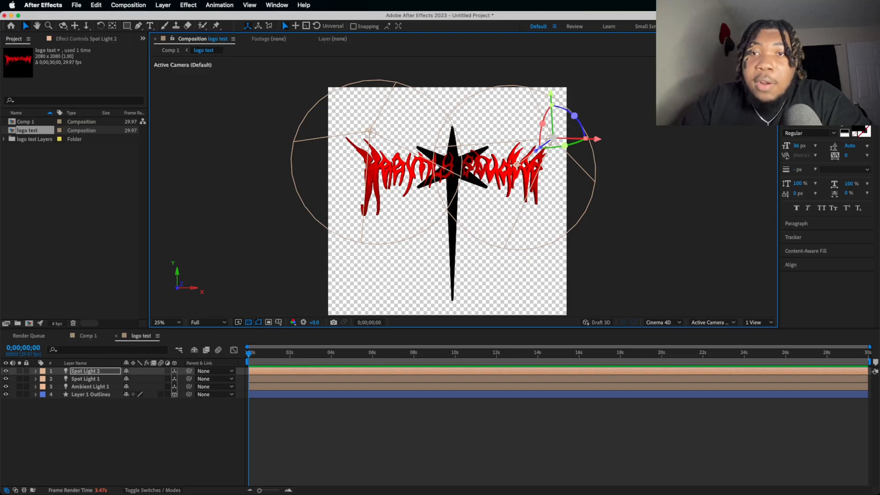
Bring the sunflowers sky 4k EXR image from Finder into the logo test composition as the top layer and adjust its vertical position
key("super+Tab")
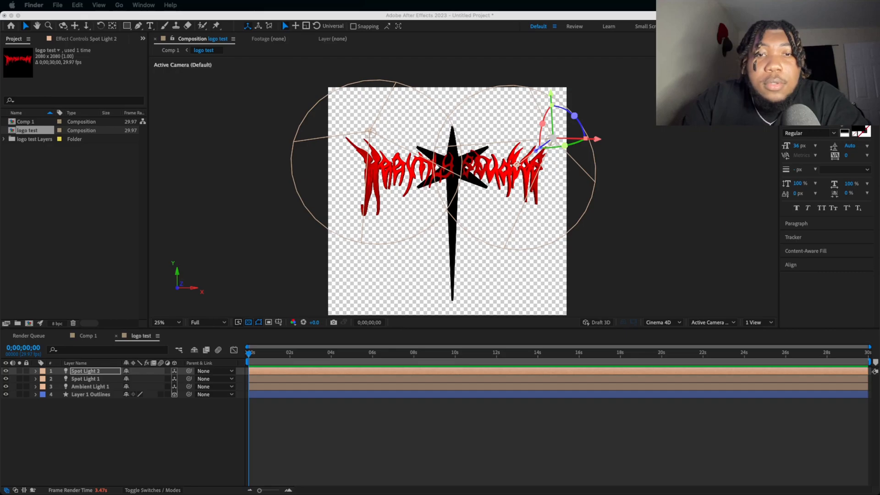
left_click_drag(1, 395, 97, 436)
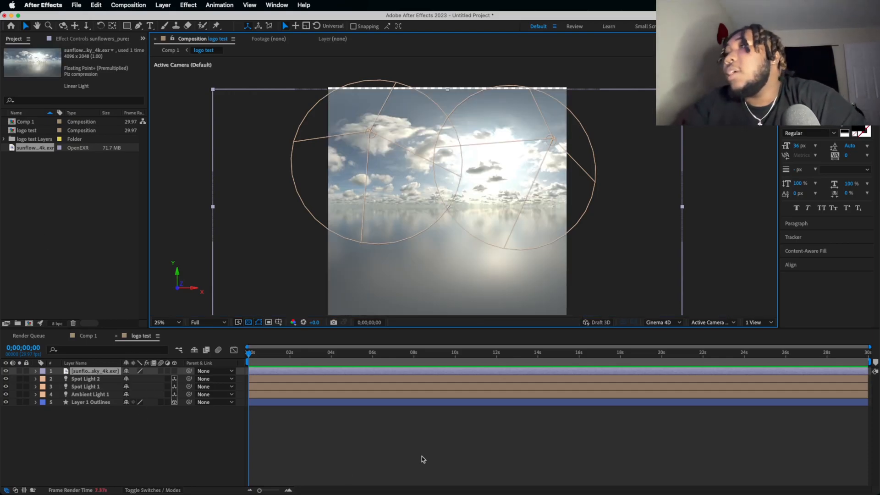
left_click_drag(471, 265, 471, 251)
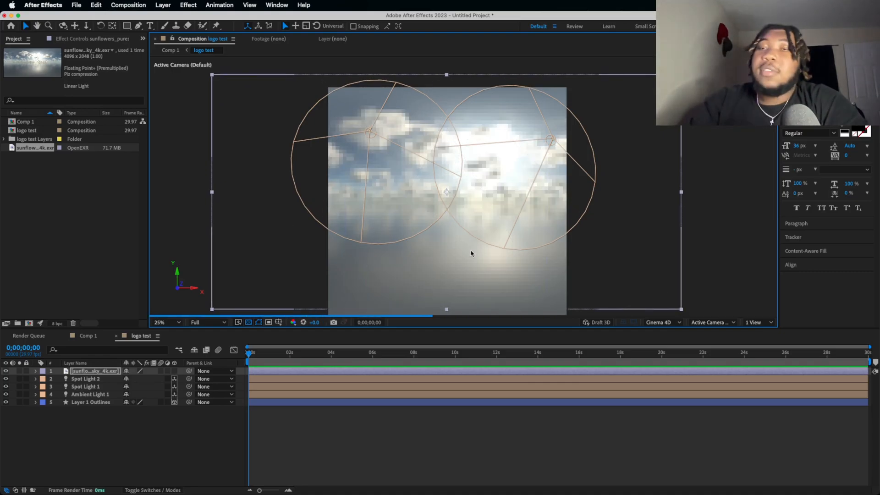
left_click_drag(484, 249, 485, 257)
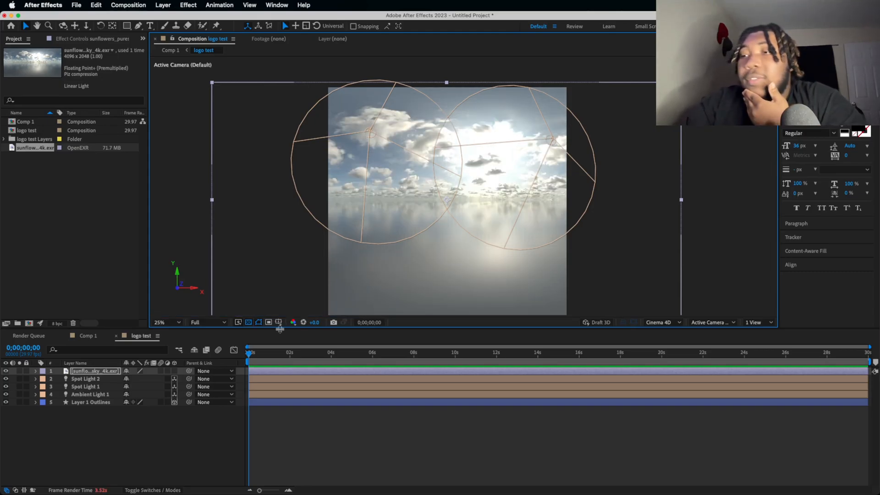
Turn the sky EXR layer into an environment layer and inspect its lighting on the logo
left_click(164, 5)
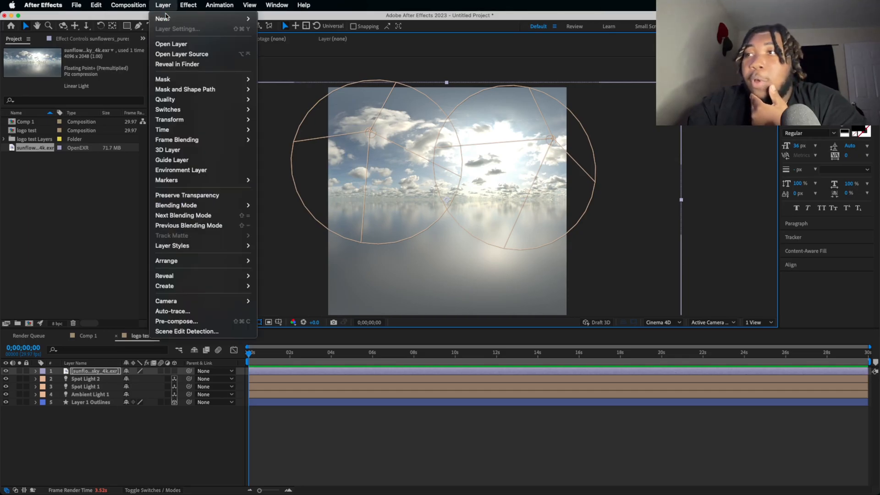
left_click(193, 171)
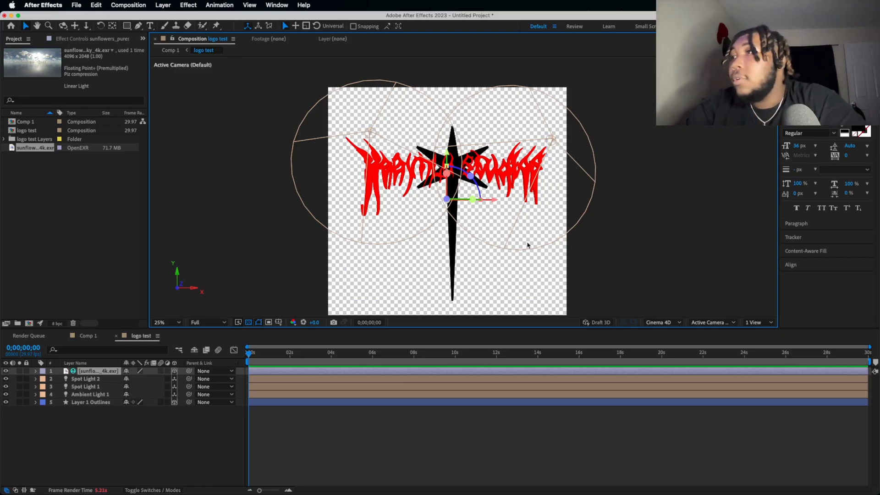
left_click(111, 450)
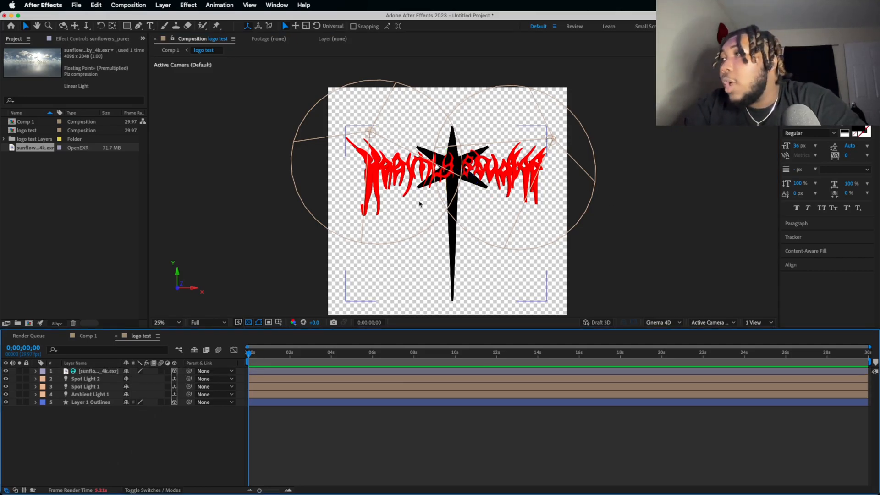
scroll(413, 207, "up", 4)
scroll(419, 204, "down", 2)
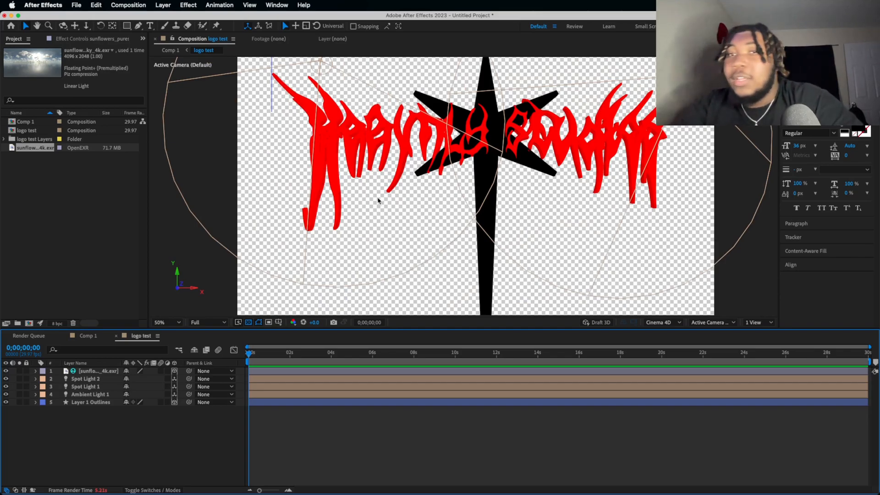
left_click(259, 322)
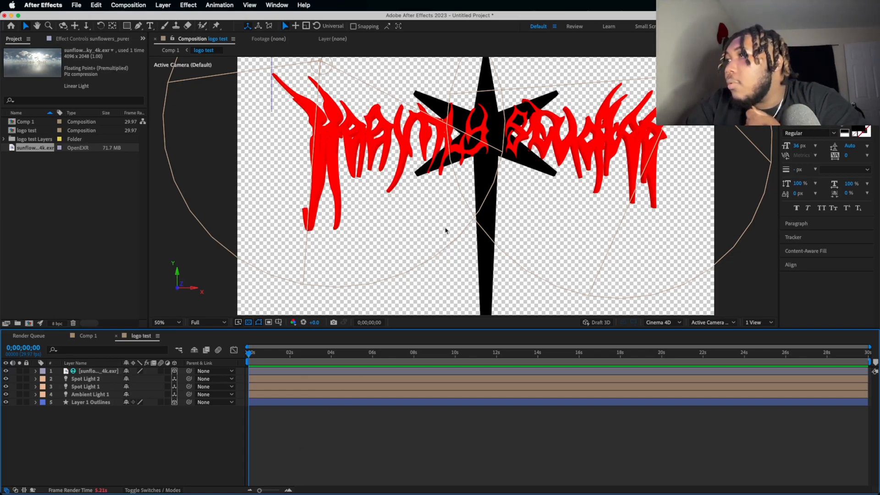
scroll(445, 230, "down", 5)
scroll(446, 232, "up", 3)
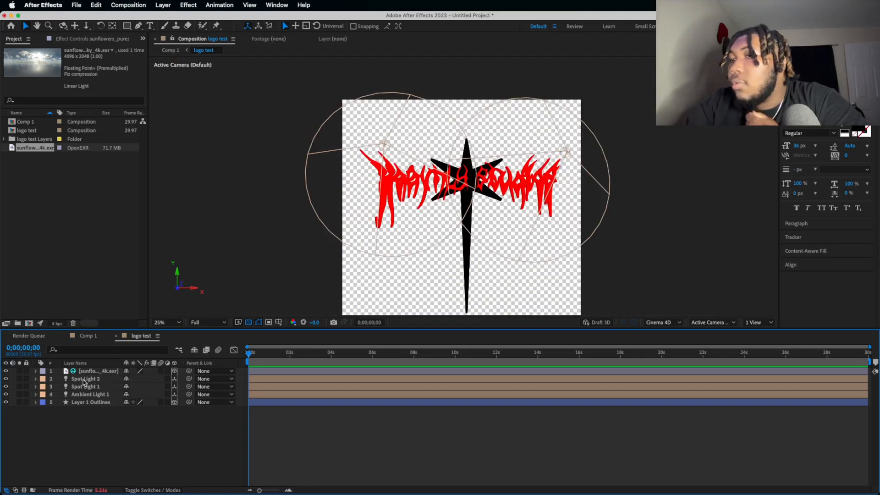
In the Layer 1 Outlines layer's Material Options, set Specular Shininess to 89%, Reflection Intensity to 79% and Casts Shadows to On
left_click(77, 404)
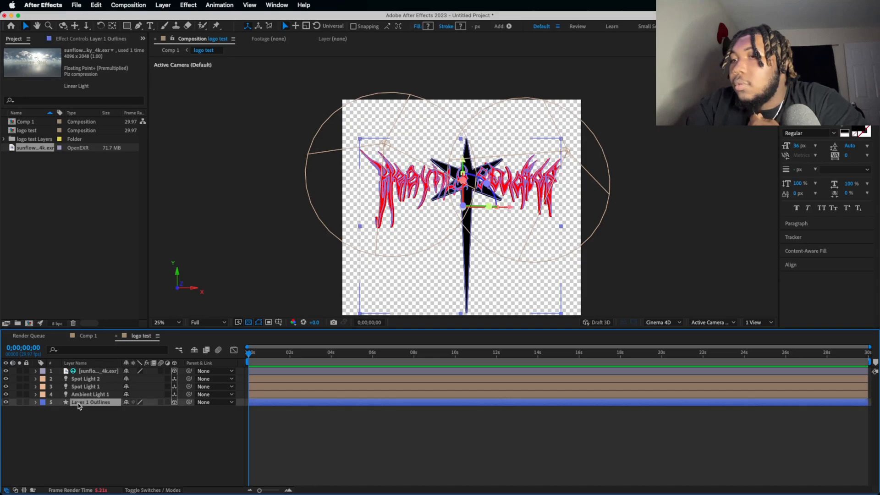
left_click(35, 402)
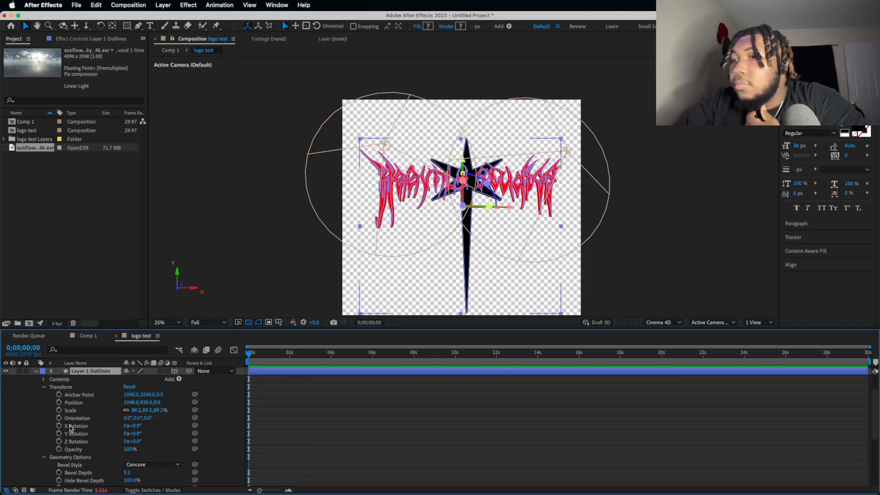
scroll(71, 474, "down", 3)
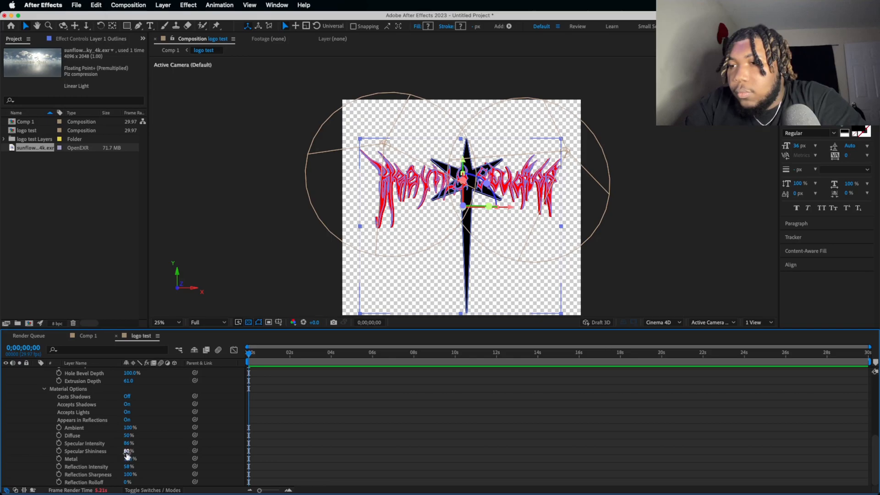
left_click_drag(127, 453, 131, 456)
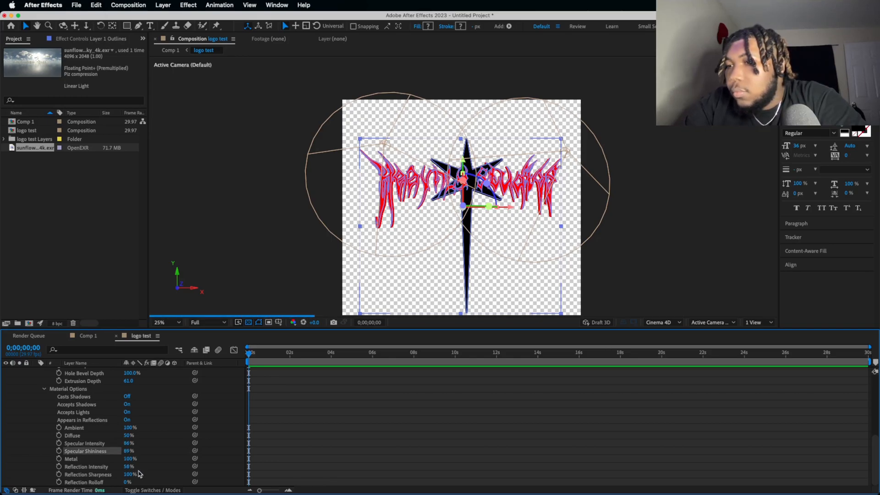
left_click_drag(129, 466, 139, 467)
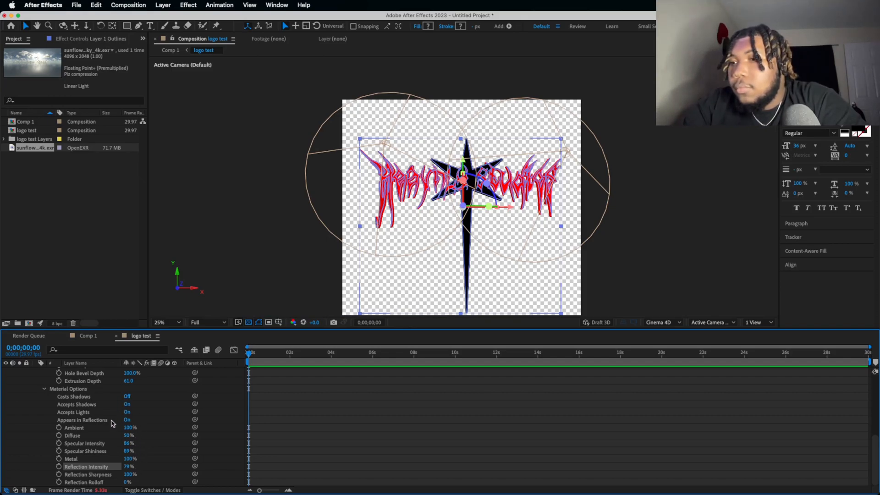
left_click(127, 397)
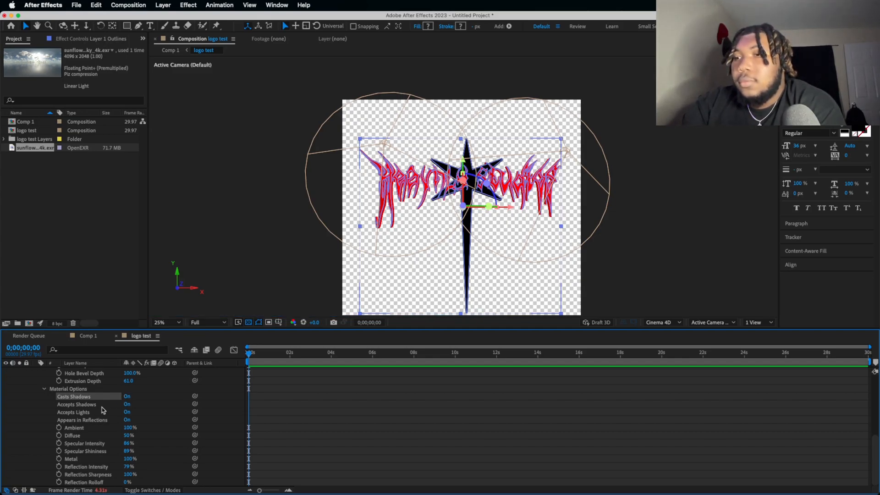
Check the shape groups in the Contents of Layer 1 Outlines and collapse all of the layer's properties
scroll(103, 410, "up", 10)
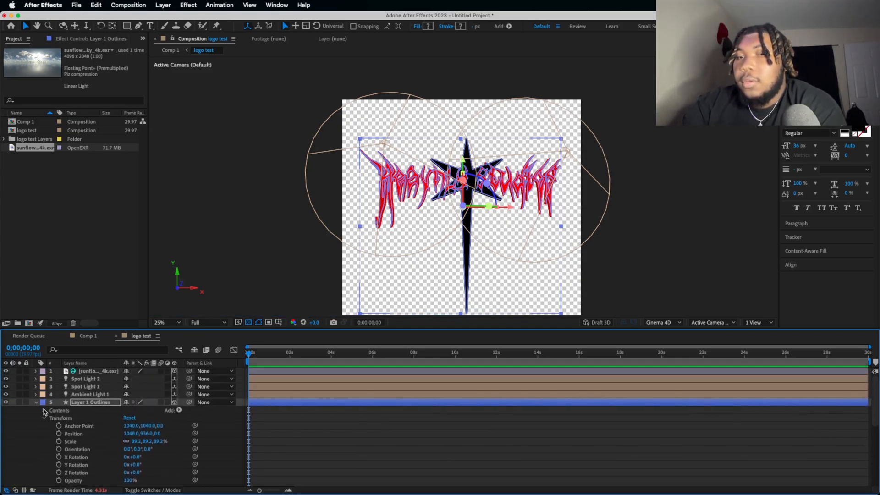
left_click(45, 411)
scroll(52, 392, "up", 1)
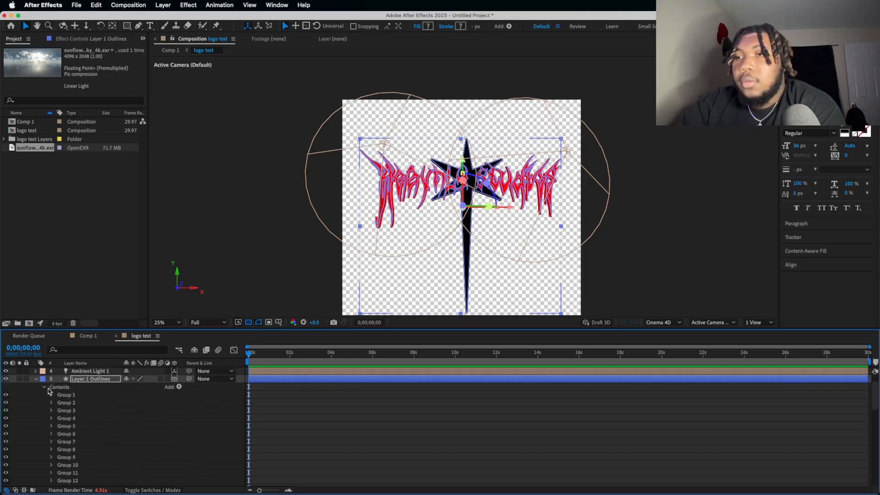
left_click(44, 388)
left_click(37, 380)
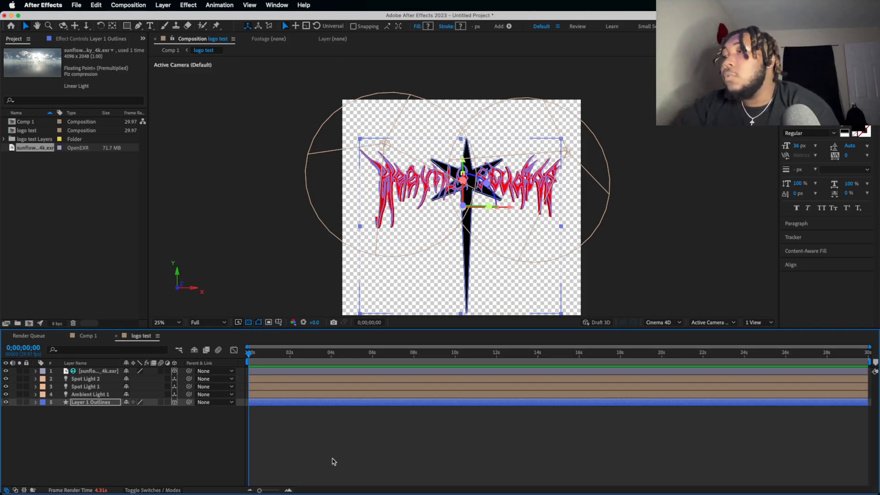
Shorten the logo test composition's work area so it ends at 4 seconds
left_click_drag(870, 361, 496, 362)
left_click_drag(498, 404, 462, 399)
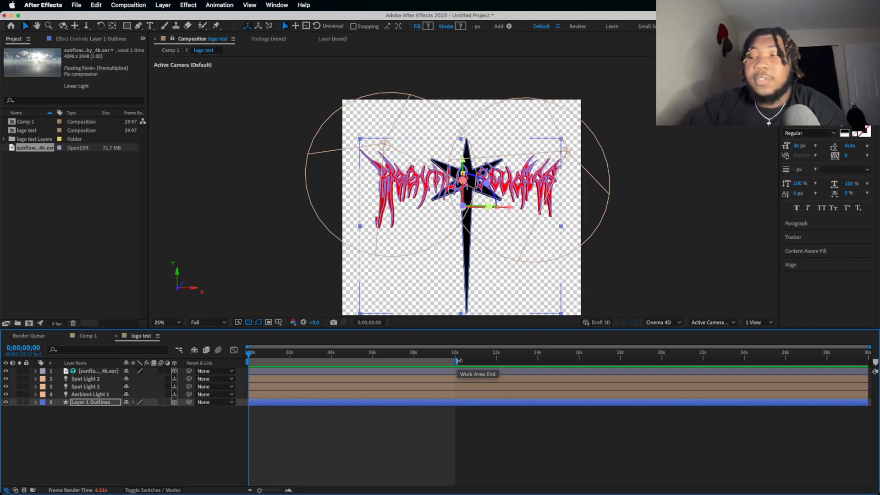
left_click_drag(459, 361, 336, 363)
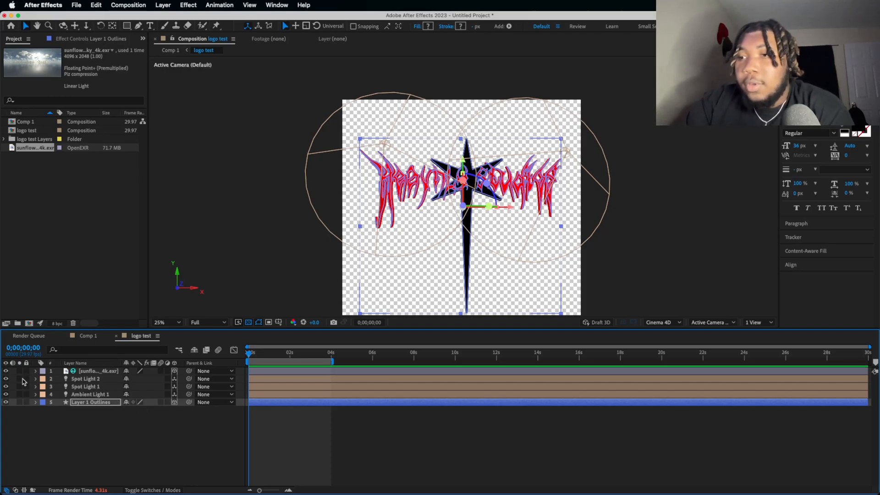
Expand the Layer 1 Outlines properties and collapse Geometry Options and Material Options, keeping the Transform properties open
left_click(41, 405)
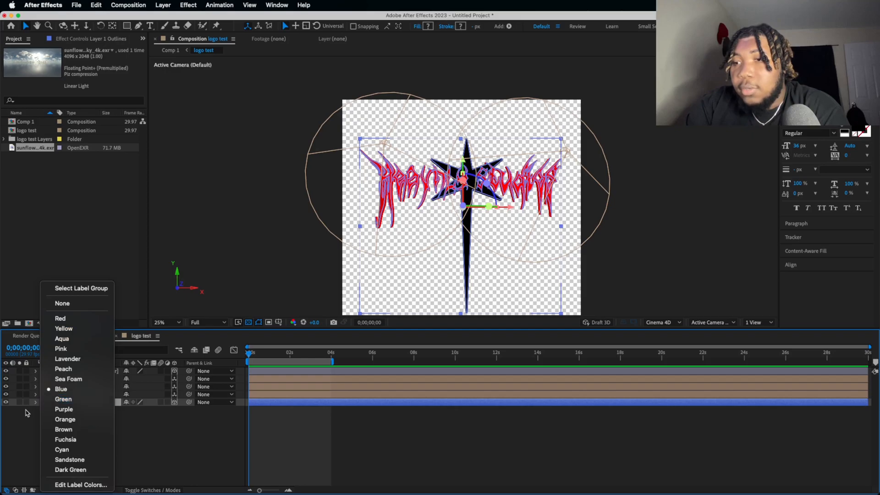
left_click(55, 391)
left_click(37, 402)
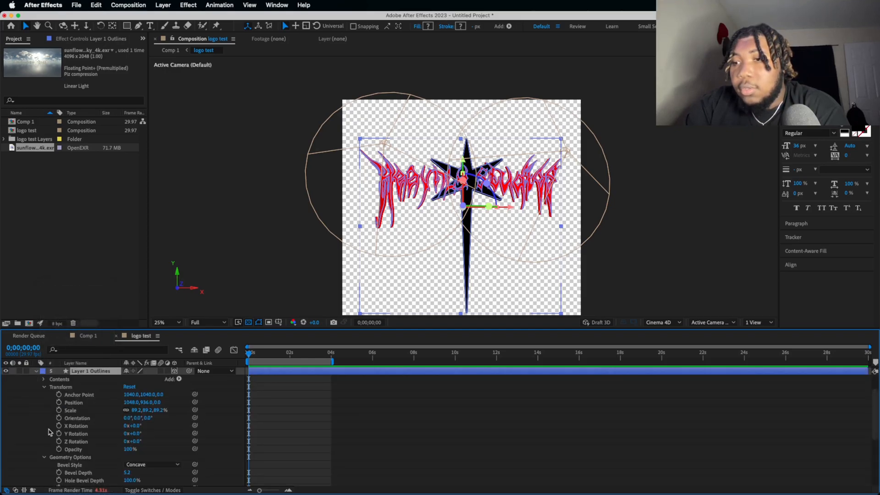
left_click(45, 458)
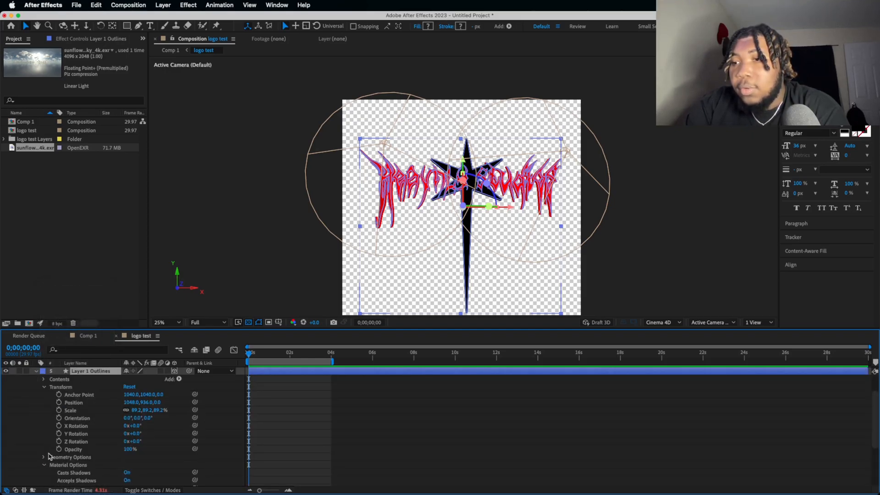
left_click(46, 465)
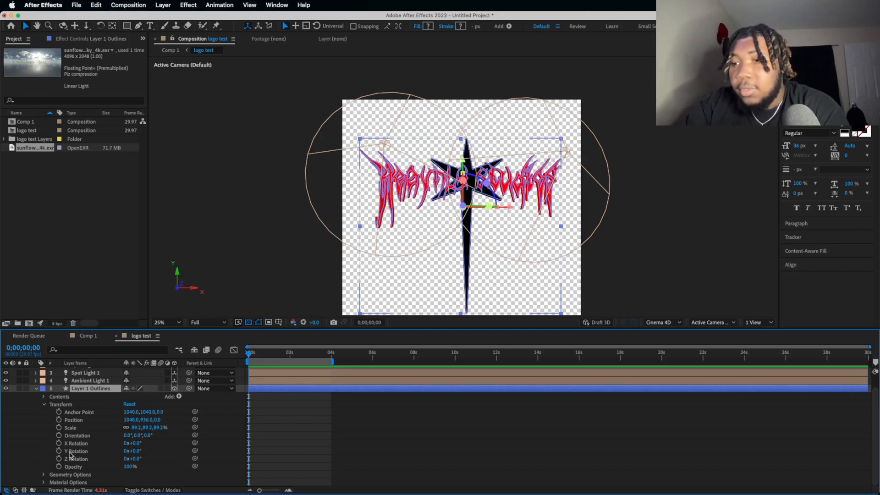
Animate the Layer 1 Outlines layer's Y Rotation with keyframes from 0x+0.0° at 0 seconds to 1x+0.0° at 4 seconds
left_click(59, 452)
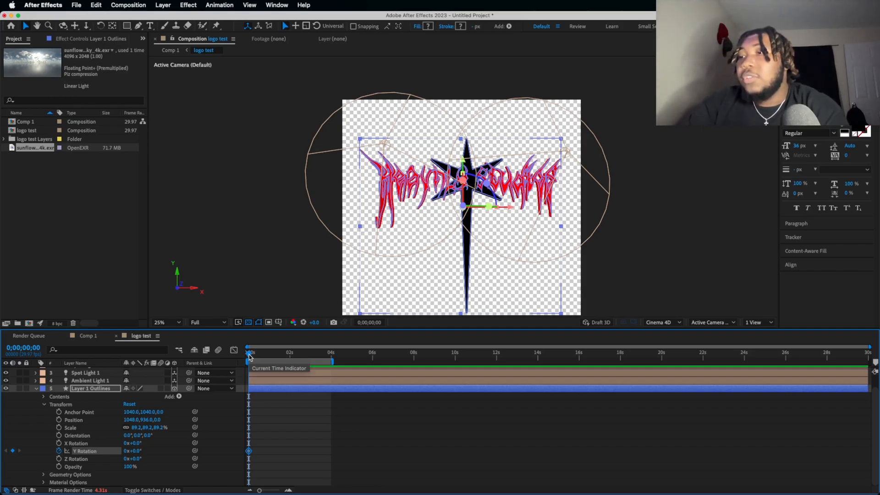
left_click_drag(250, 357, 333, 357)
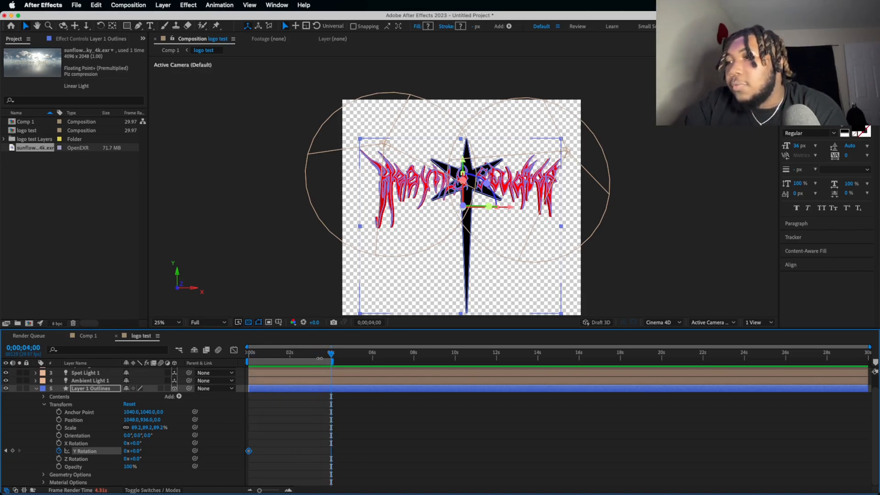
left_click(125, 450)
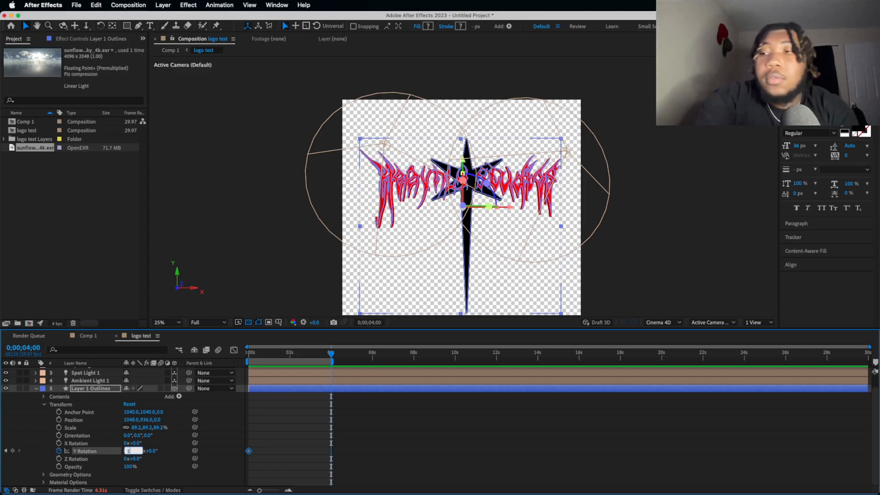
type("1")
key("Return")
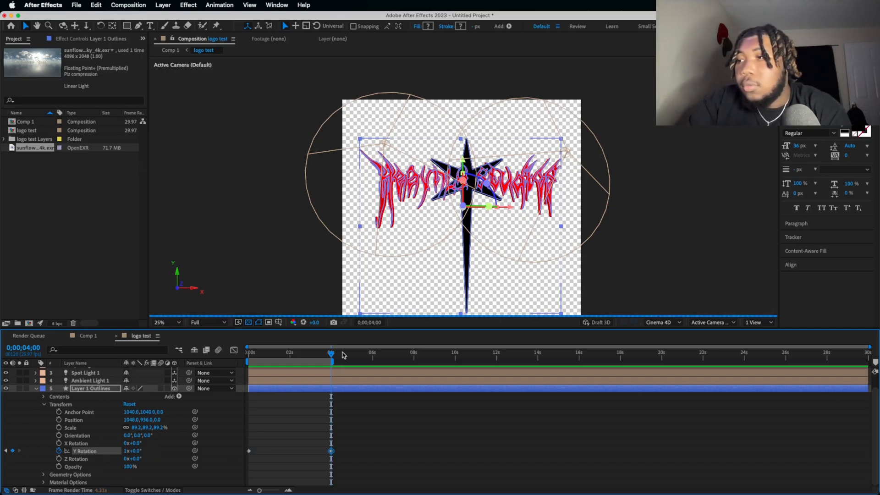
Preview the logo's rotation from the start of the composition, then return the current time to 0 seconds
left_click_drag(331, 354, 239, 371)
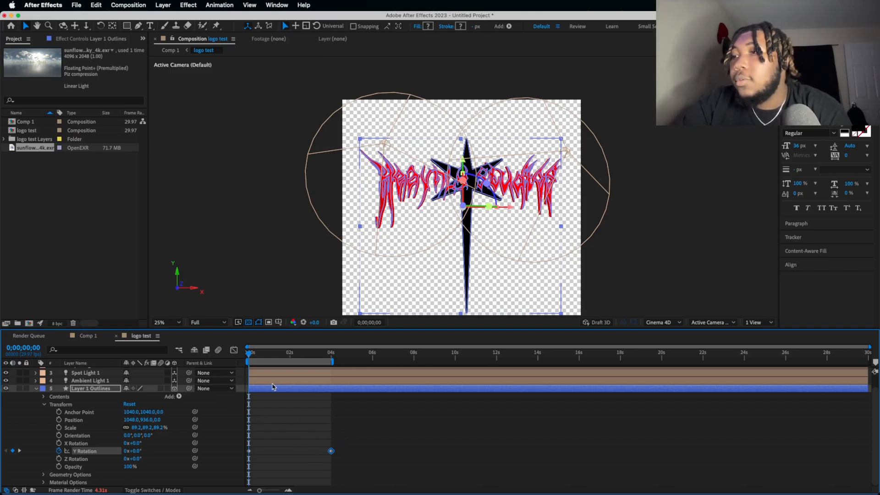
key("space")
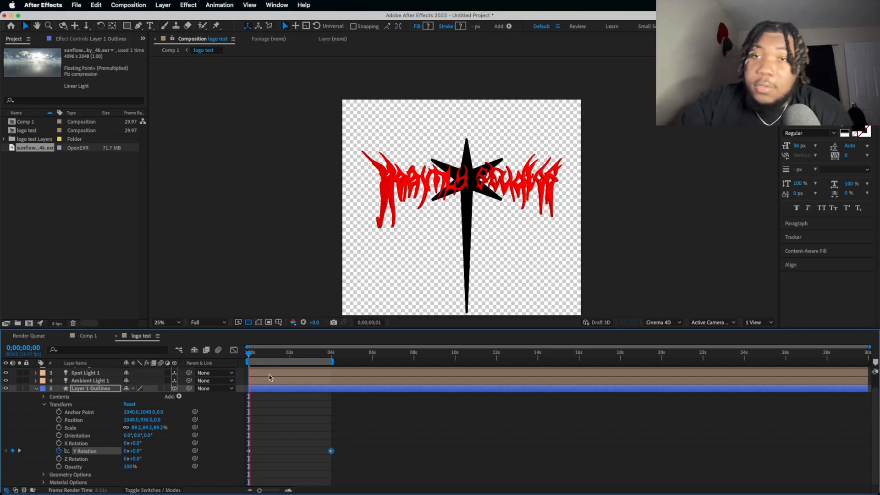
key("space")
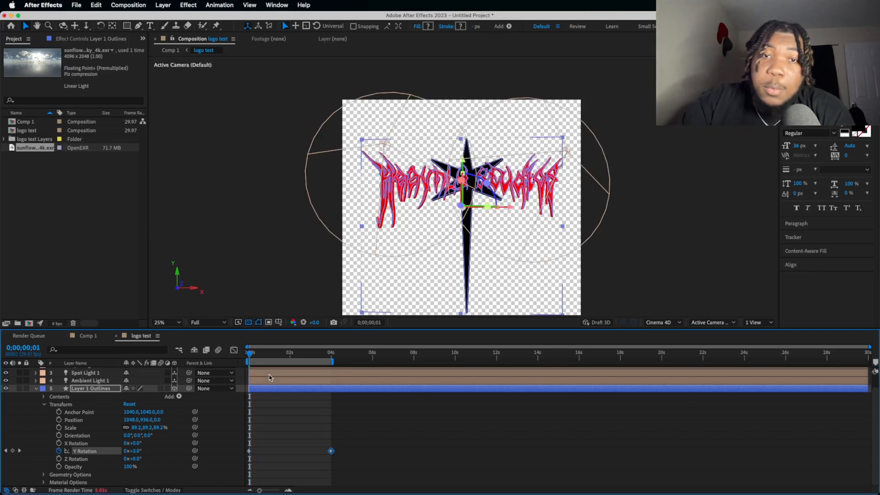
left_click(249, 353)
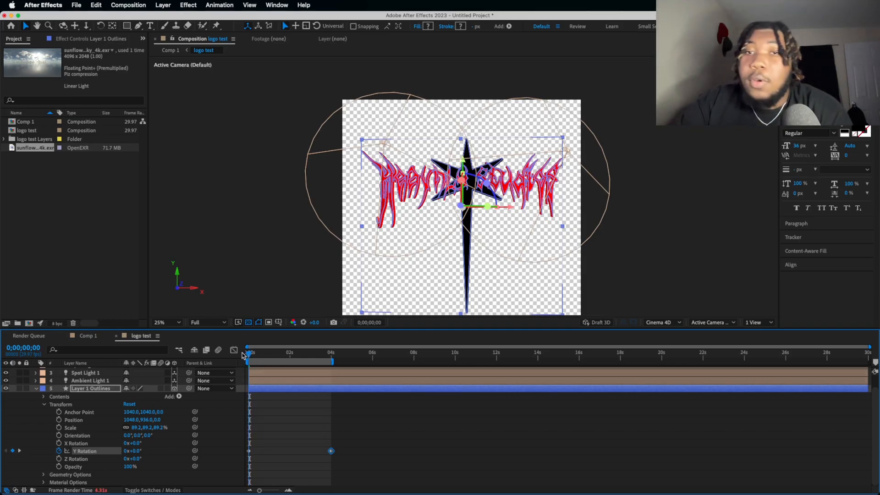
Add the logo test composition to the render queue and set its output module format to QuickTime
left_click(74, 5)
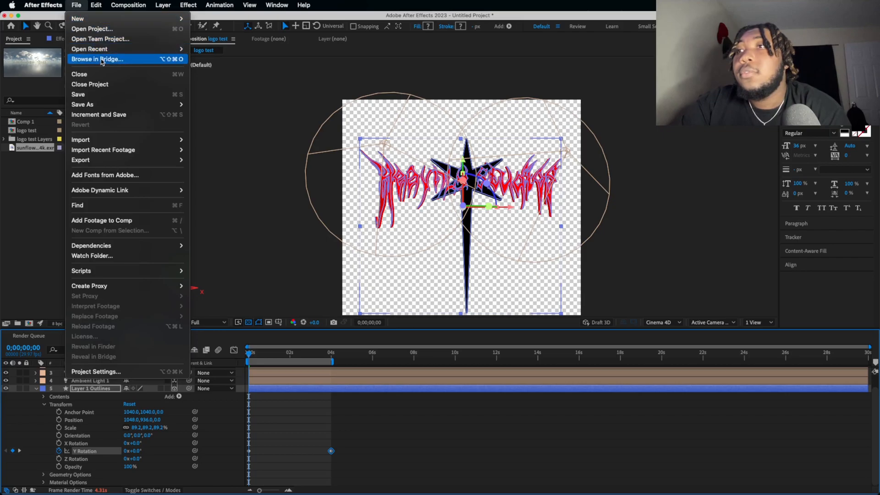
mouse_move(174, 160)
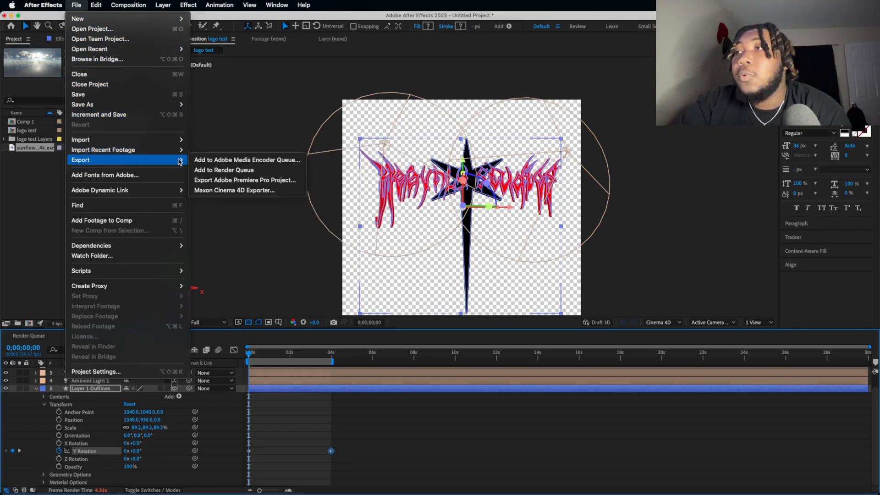
left_click(217, 174)
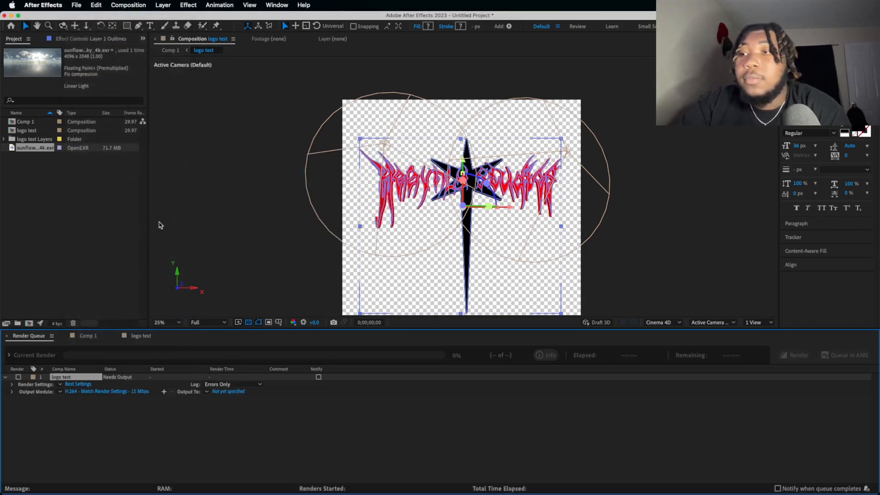
left_click(106, 392)
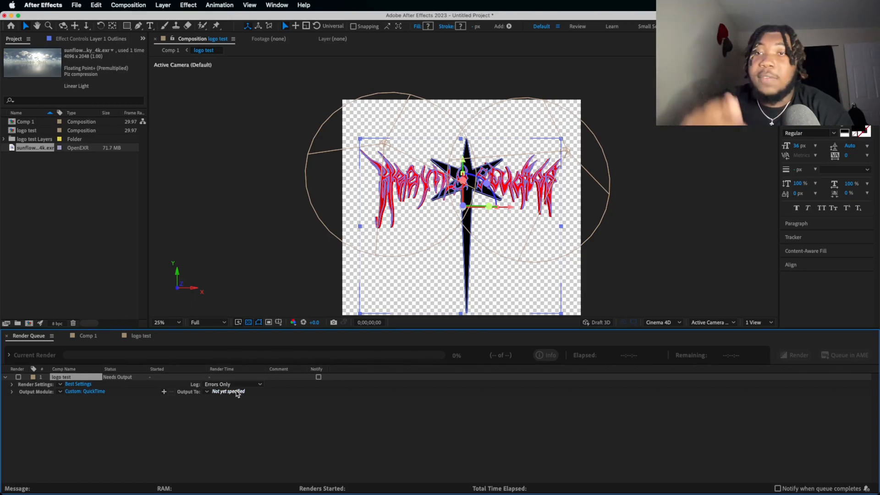
Set the output movie to logo test2.mov in the Graphic Design folder and render the queued composition
left_click(238, 393)
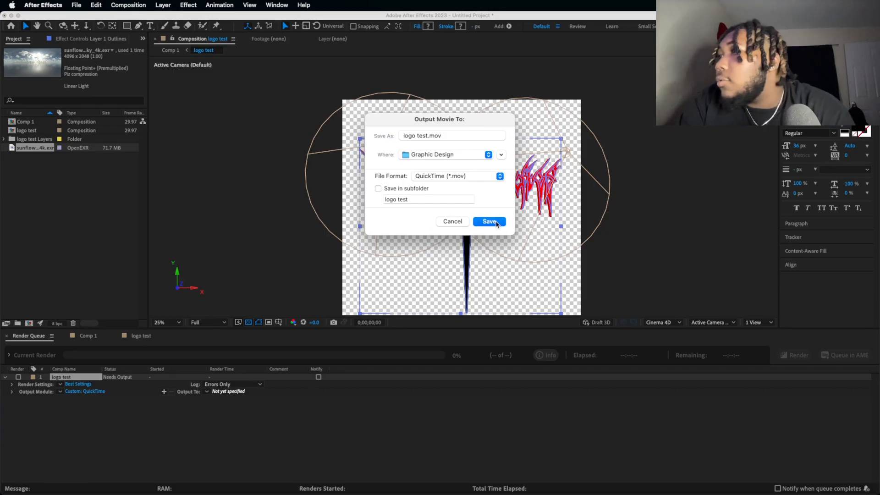
left_click(427, 136)
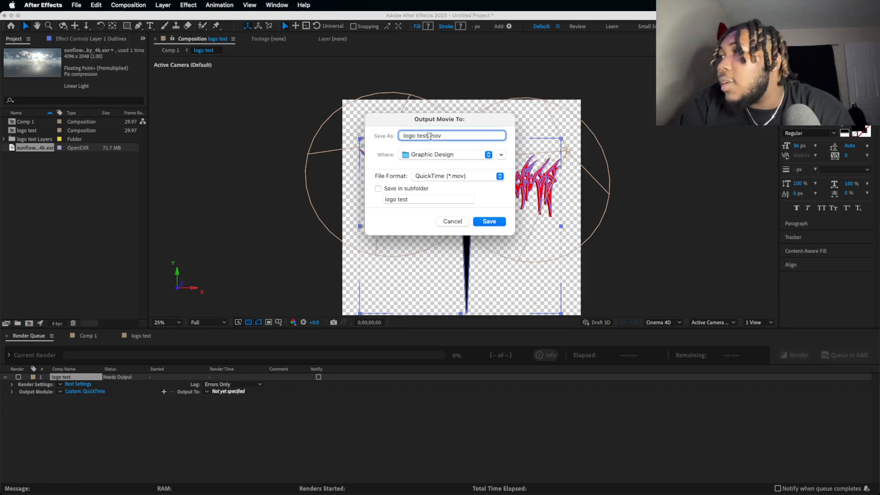
type("2")
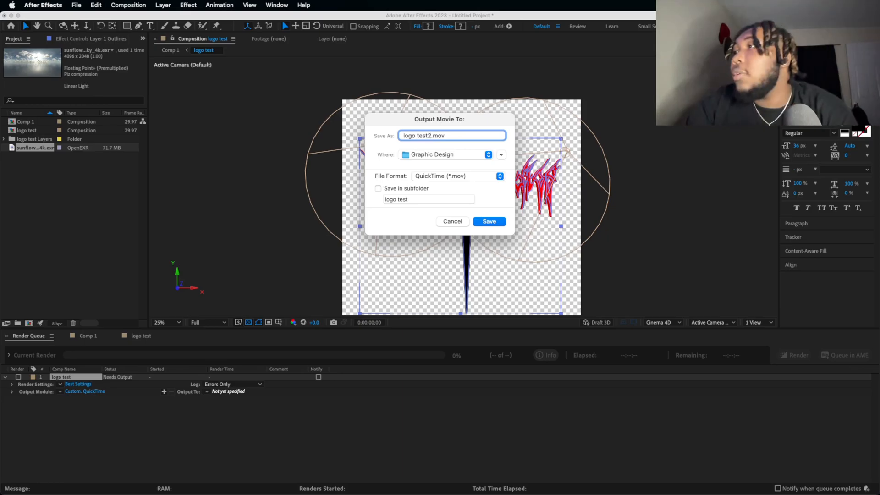
left_click(490, 223)
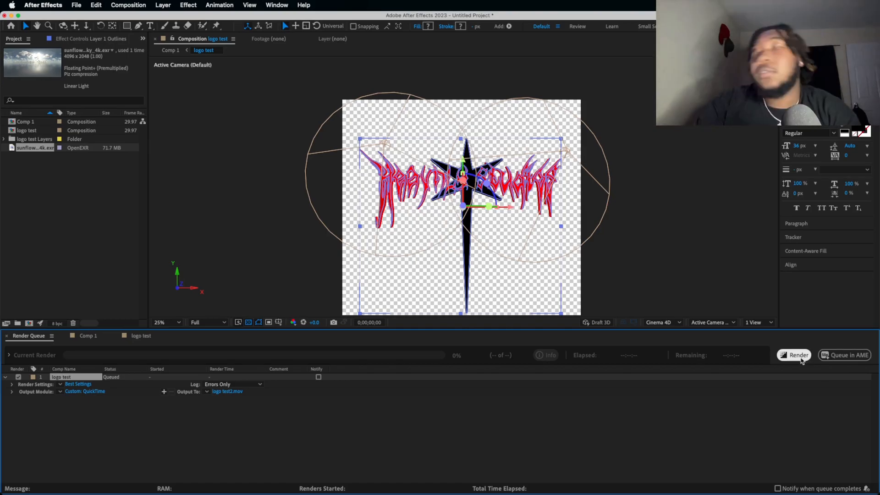
left_click(801, 360)
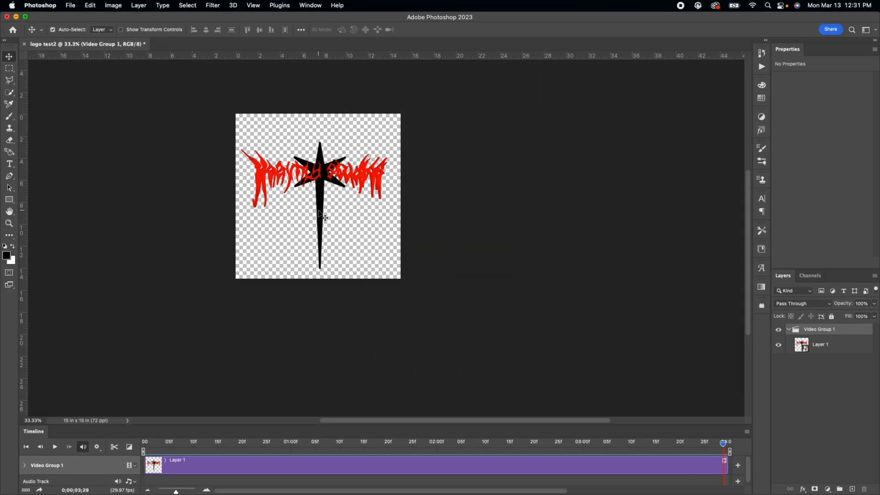
Switch to Photoshop and play the rendered logo test2 video to check the spinning logo
scroll(321, 215, "up", 5)
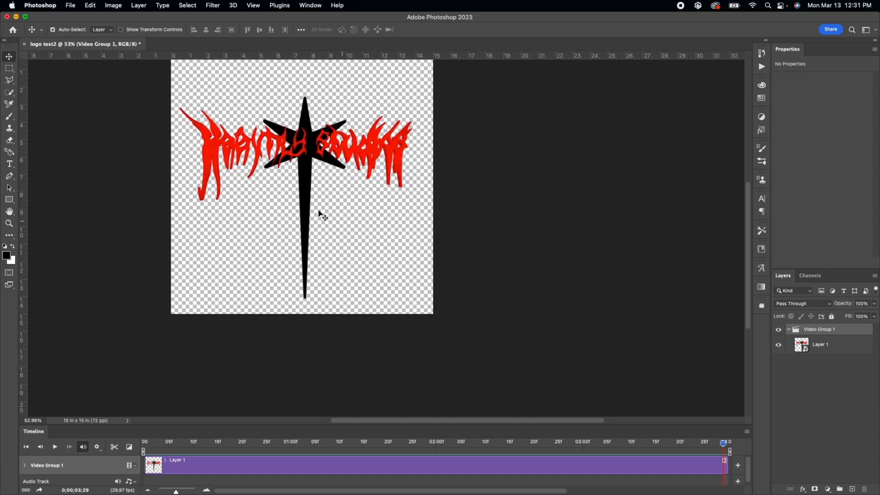
scroll(321, 215, "up", 2)
key("space")
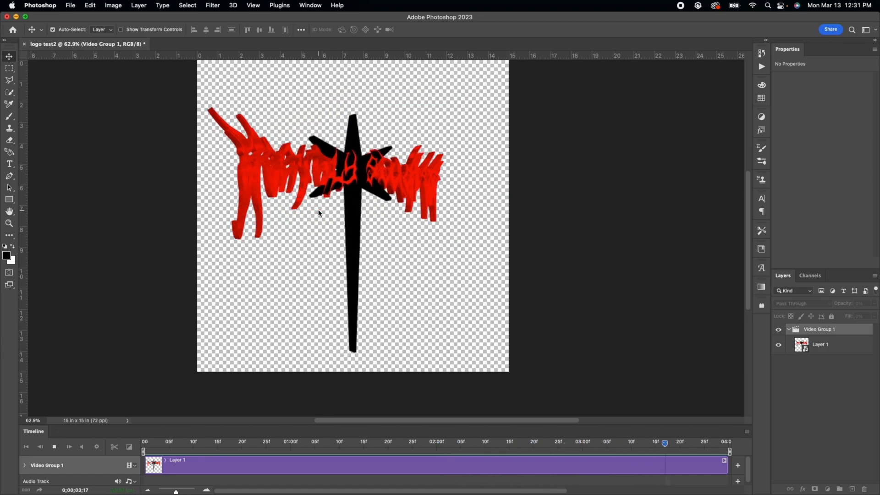
key("space")
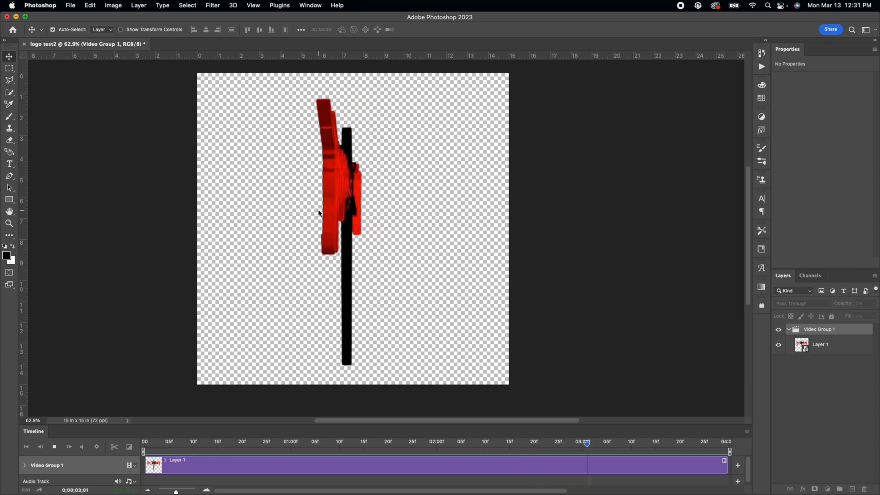
key("space")
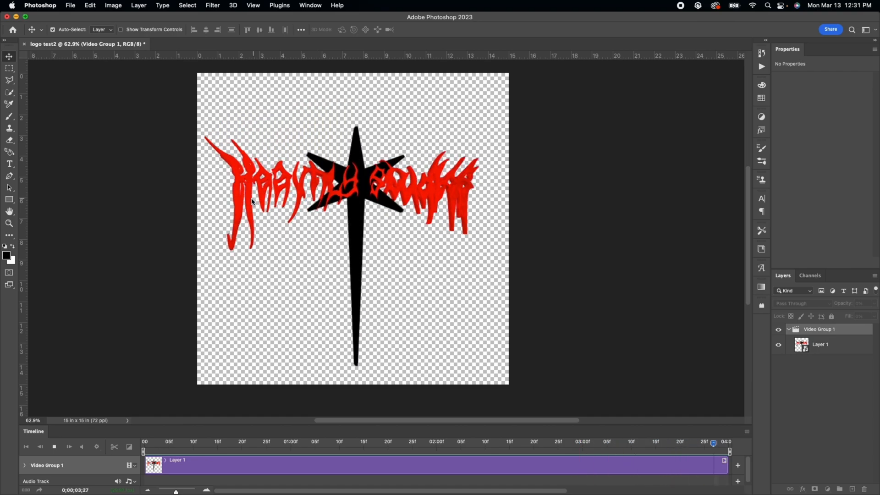
Save a copy of the video as logo test2 copy.gif in GIF format, with 256 colors and transparency
left_click(72, 6)
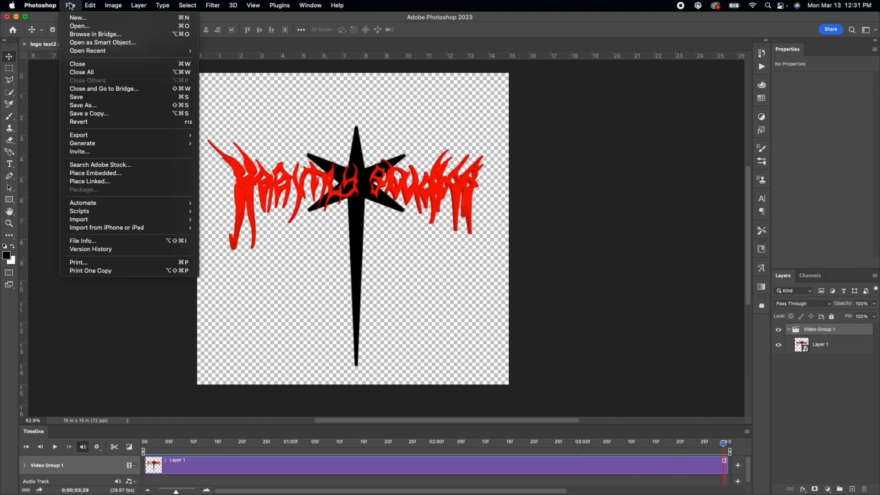
left_click(112, 114)
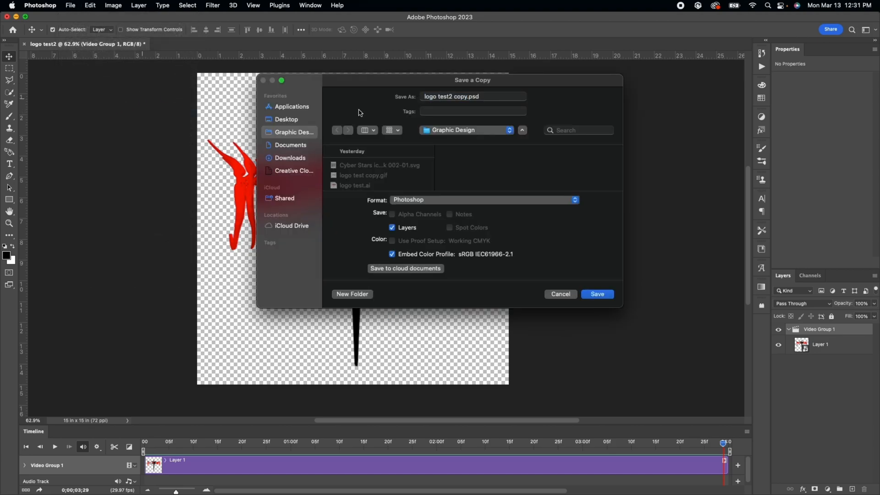
left_click(504, 201)
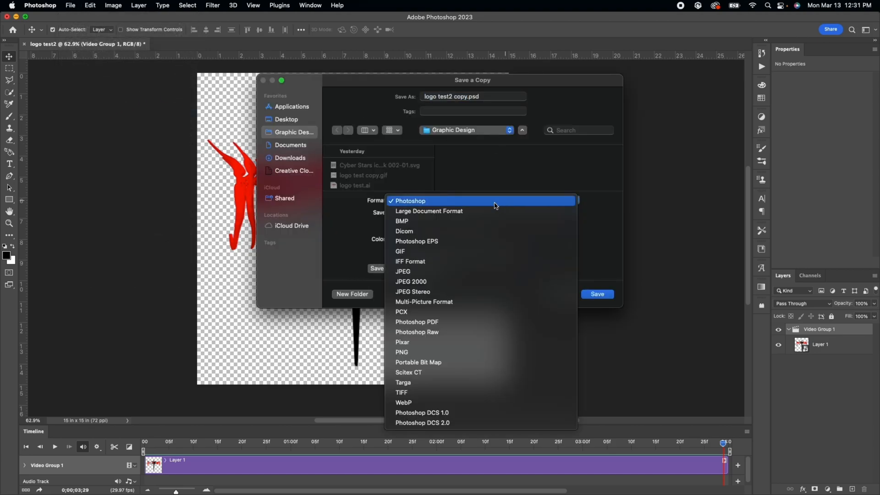
left_click(452, 256)
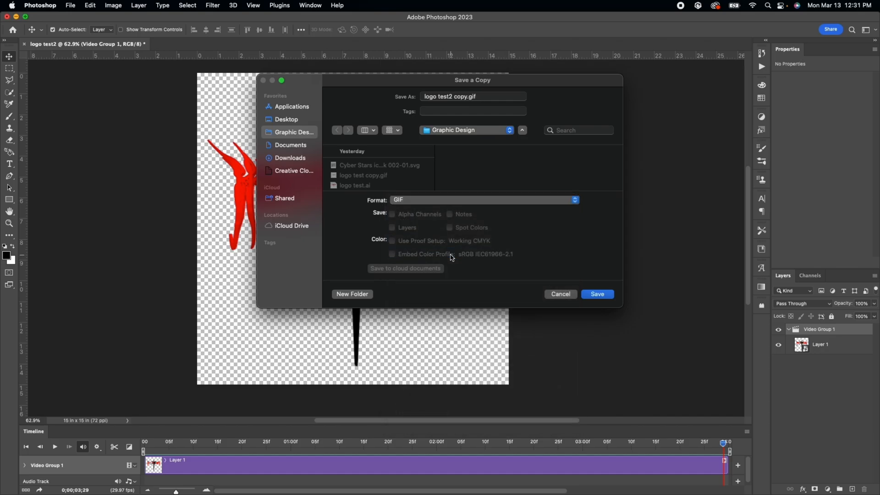
left_click(597, 295)
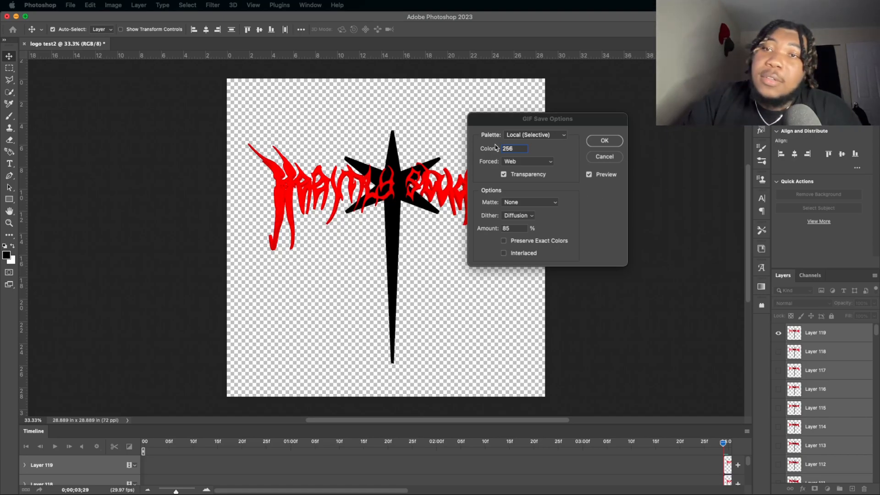
left_click(604, 140)
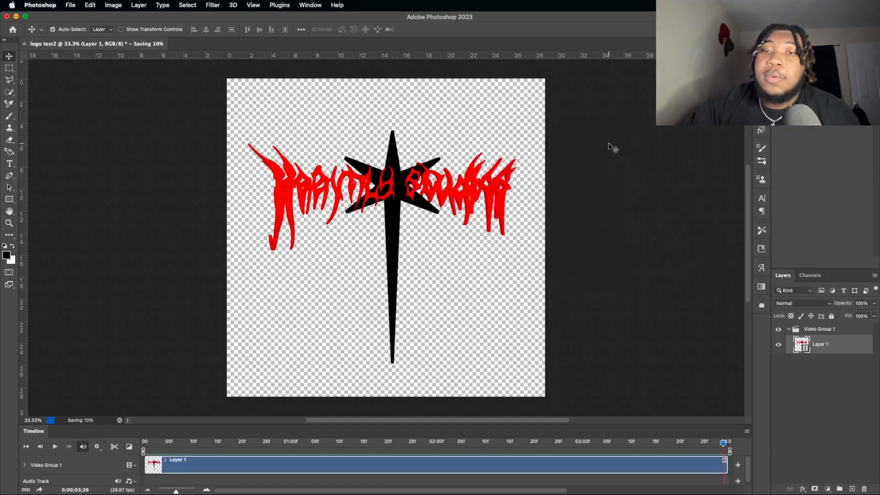